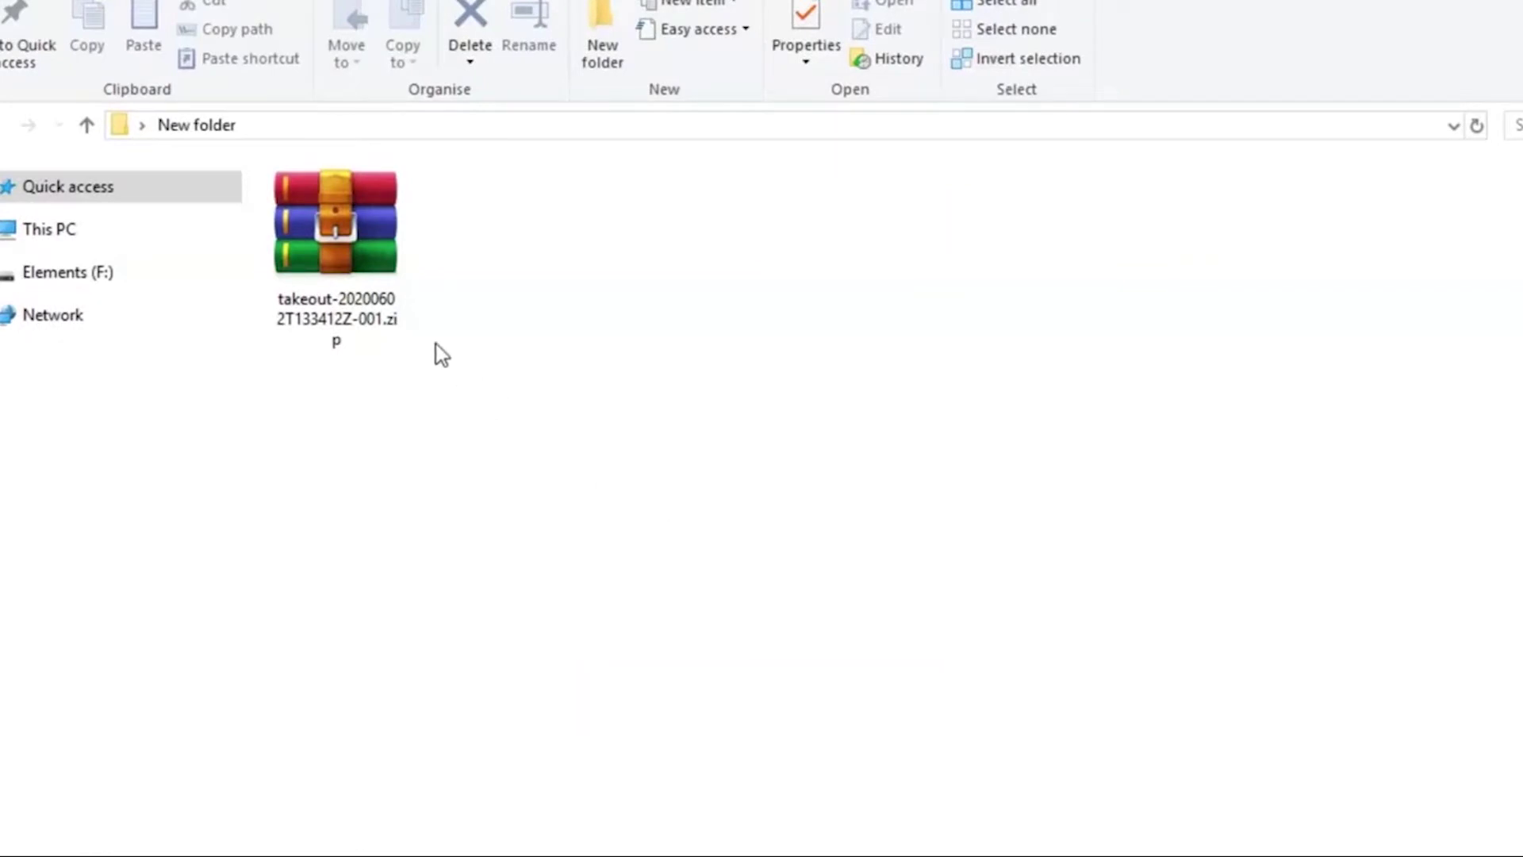
Step: Extract the Takeout zip archive in place so a Takeout folder appears beside it
left_click(380, 289)
right_click(380, 288)
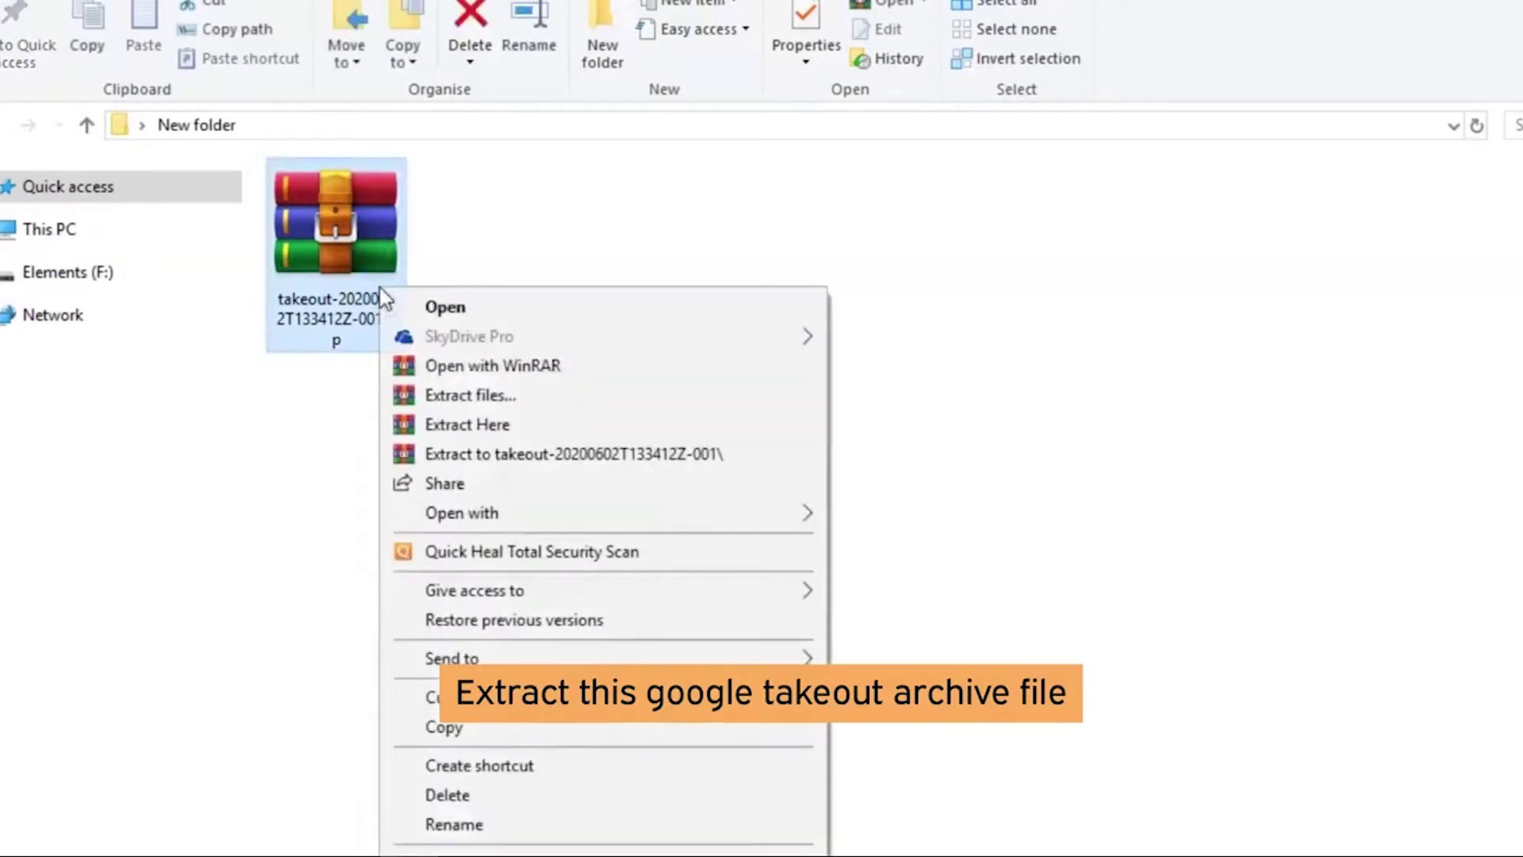
left_click(464, 429)
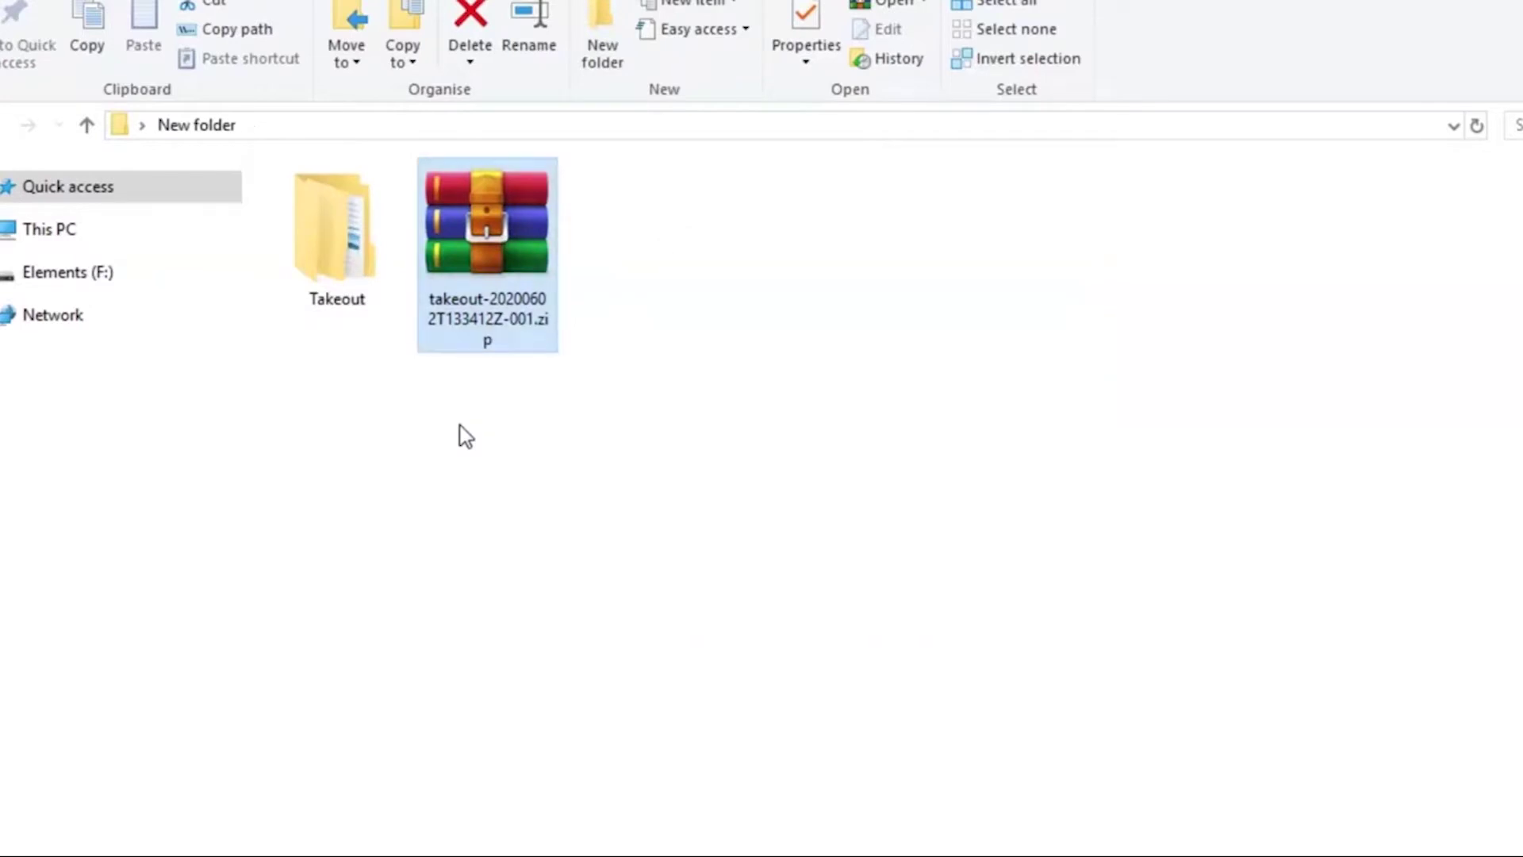
left_click(465, 436)
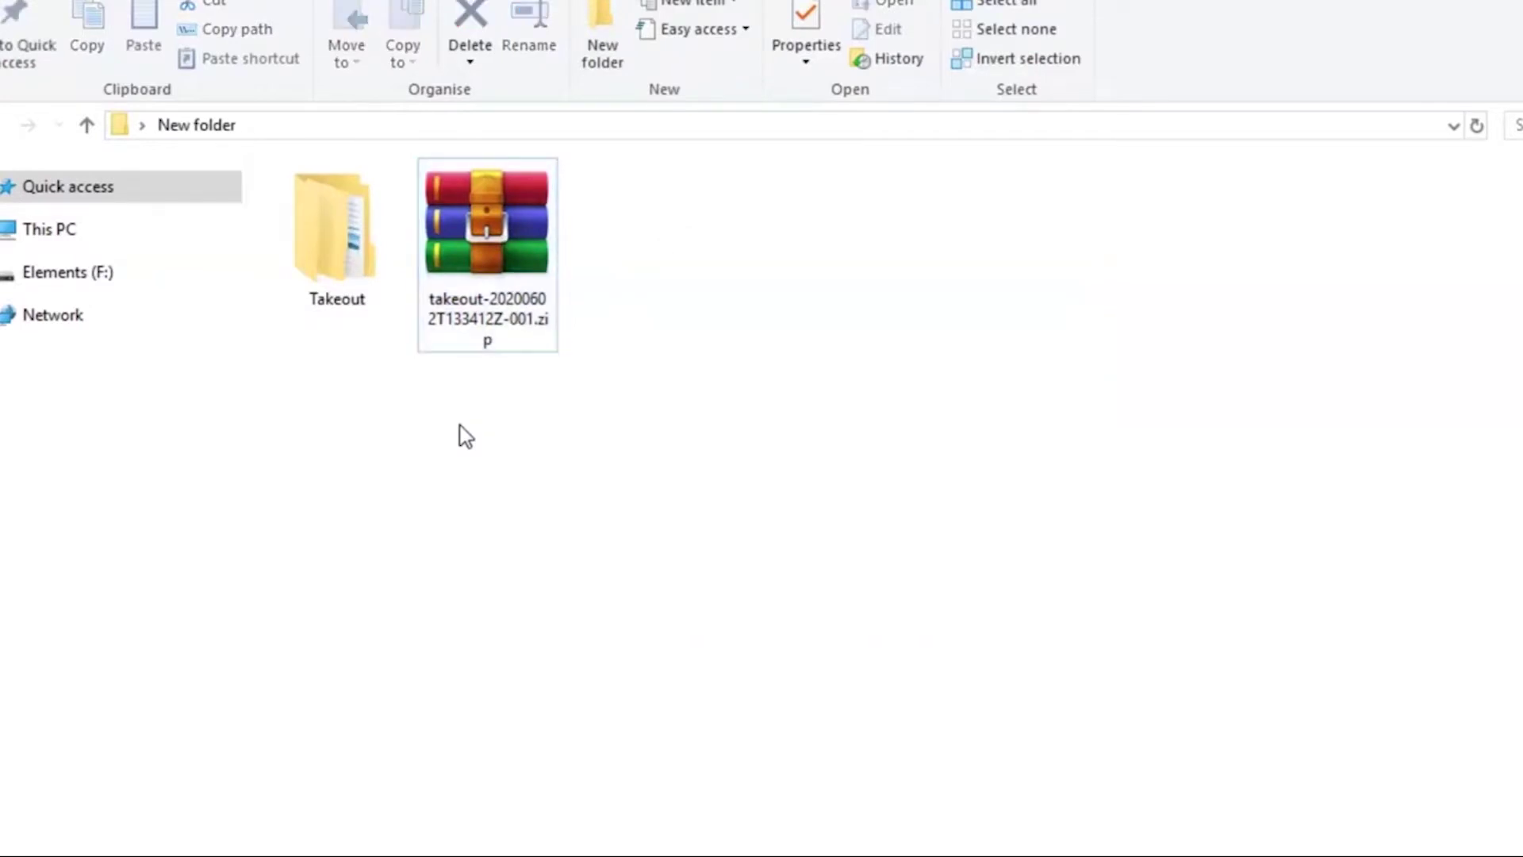
Step: Open the extracted Takeout folder and then its Mail folder to reveal the .mbox file
left_click(351, 261)
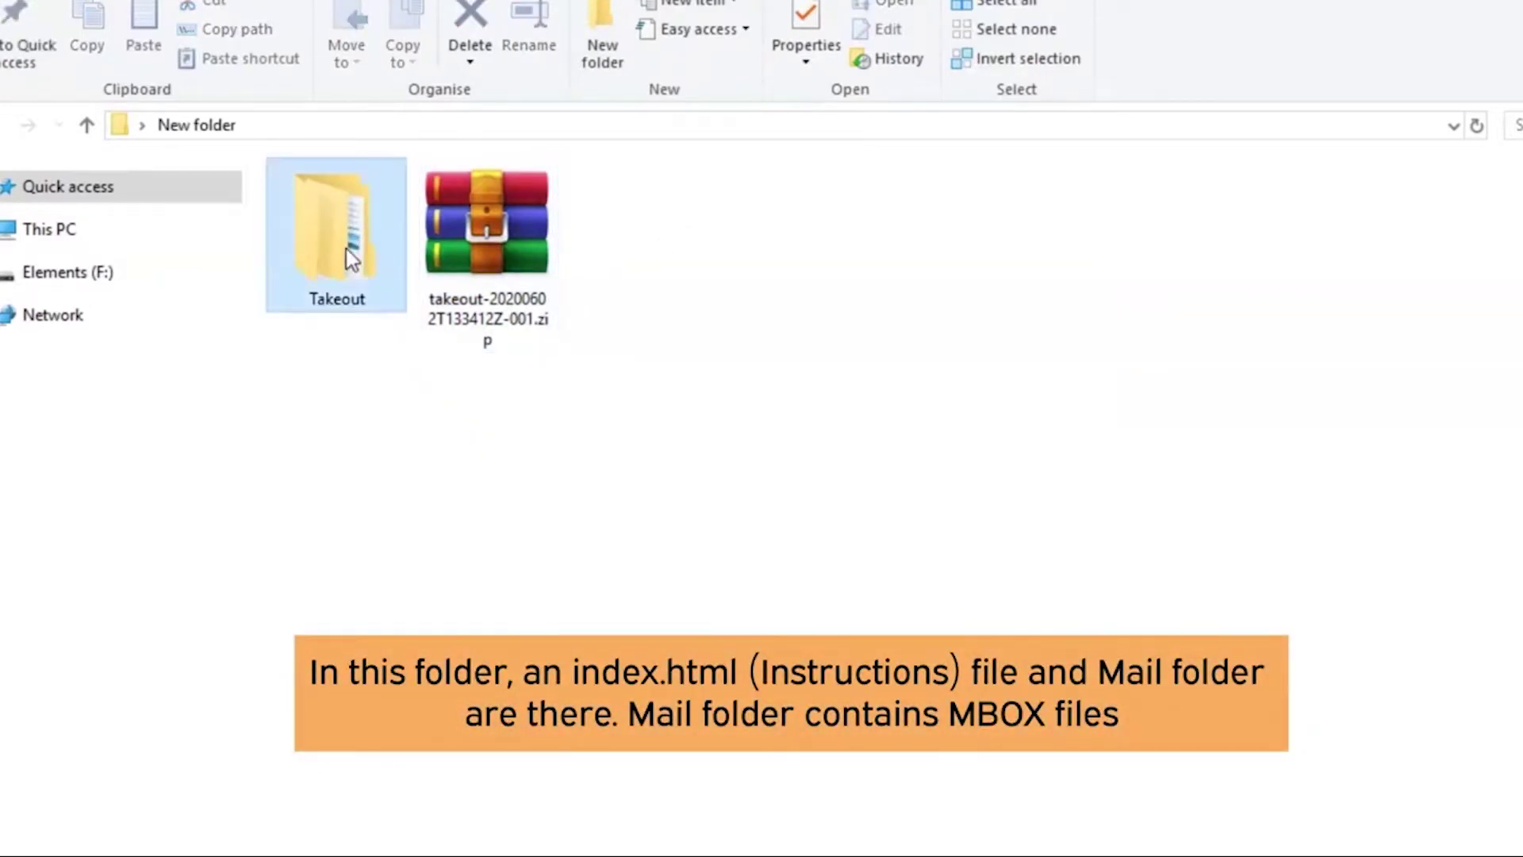
double_click(346, 249)
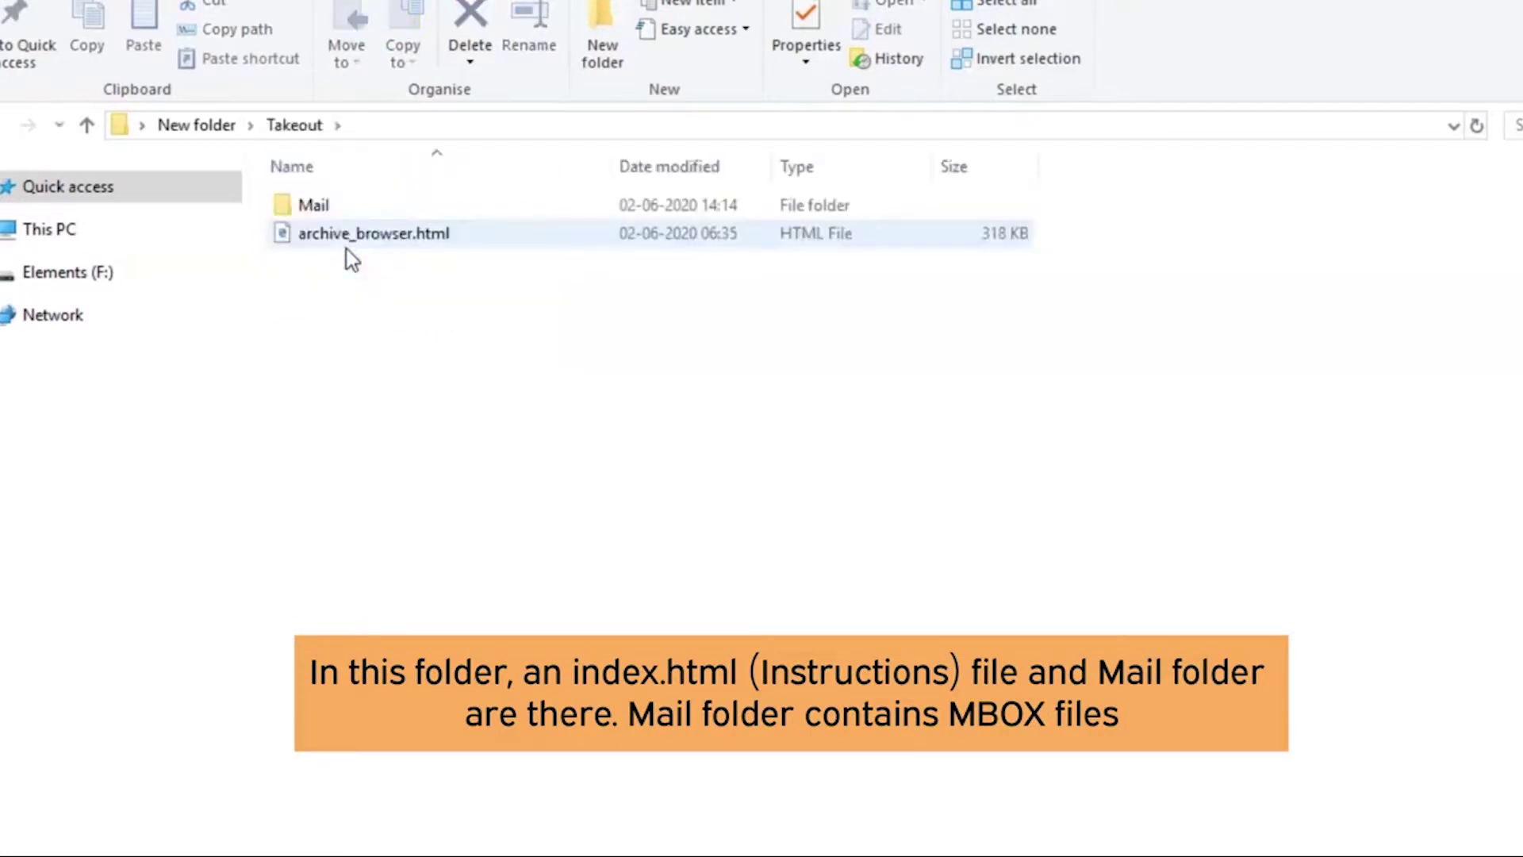
left_click(318, 205)
double_click(318, 204)
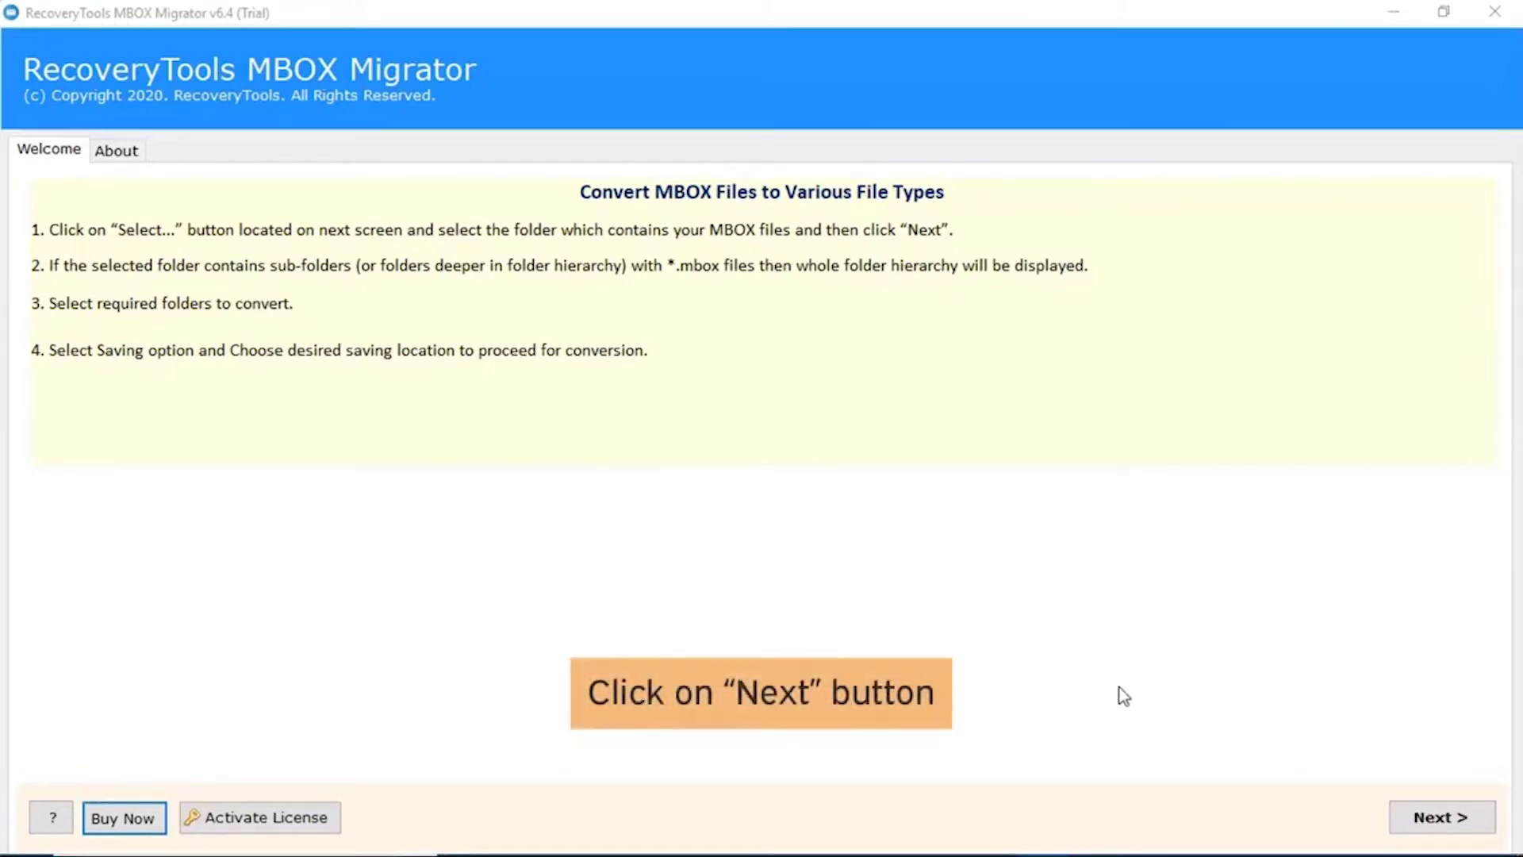
Step: Bring the migrator window forward and advance past its welcome page
left_click(1440, 827)
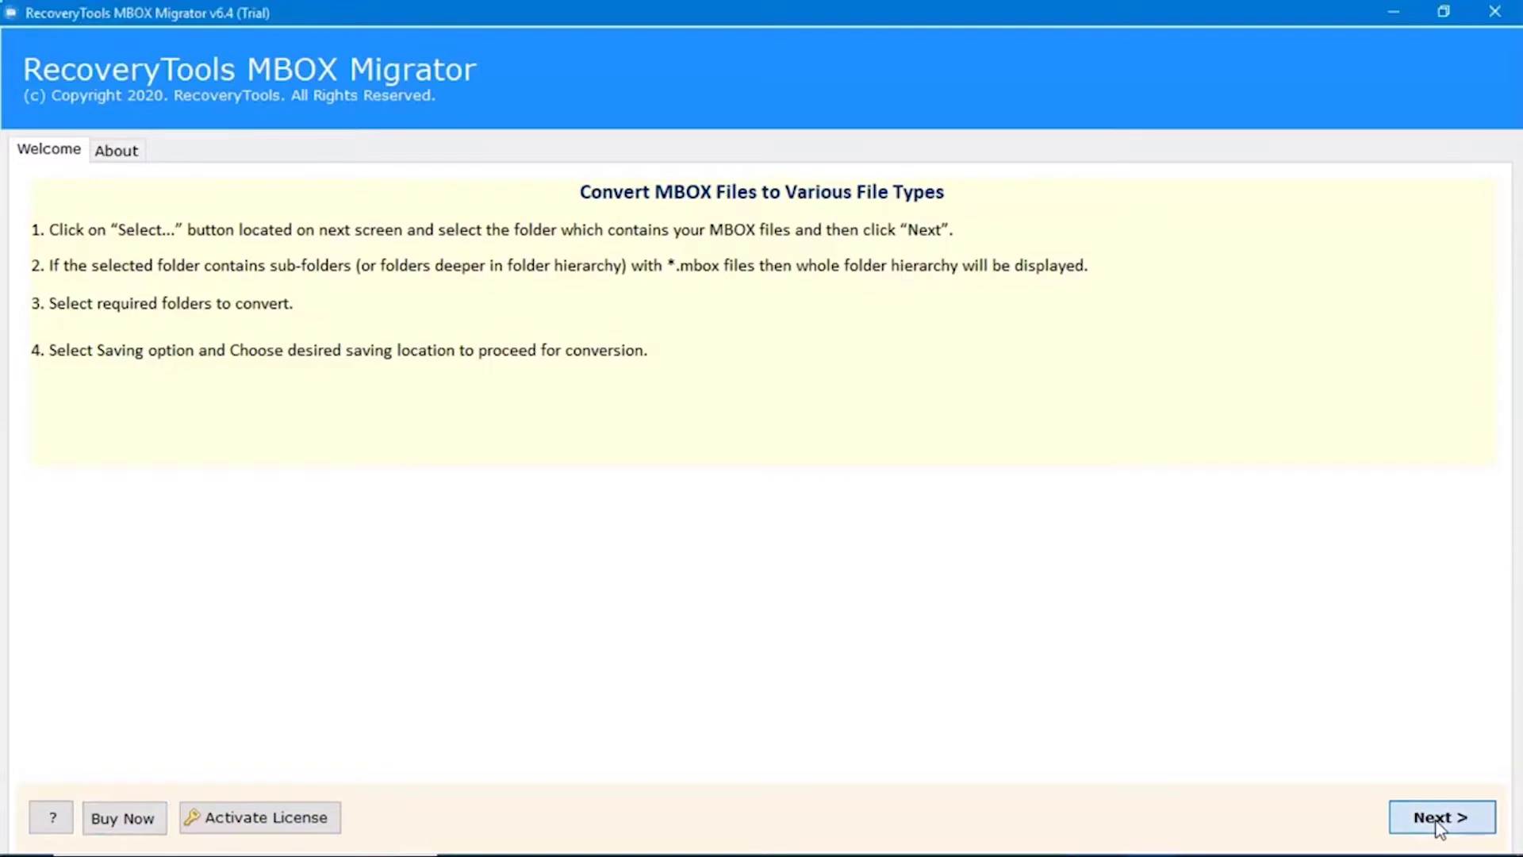
left_click(1440, 817)
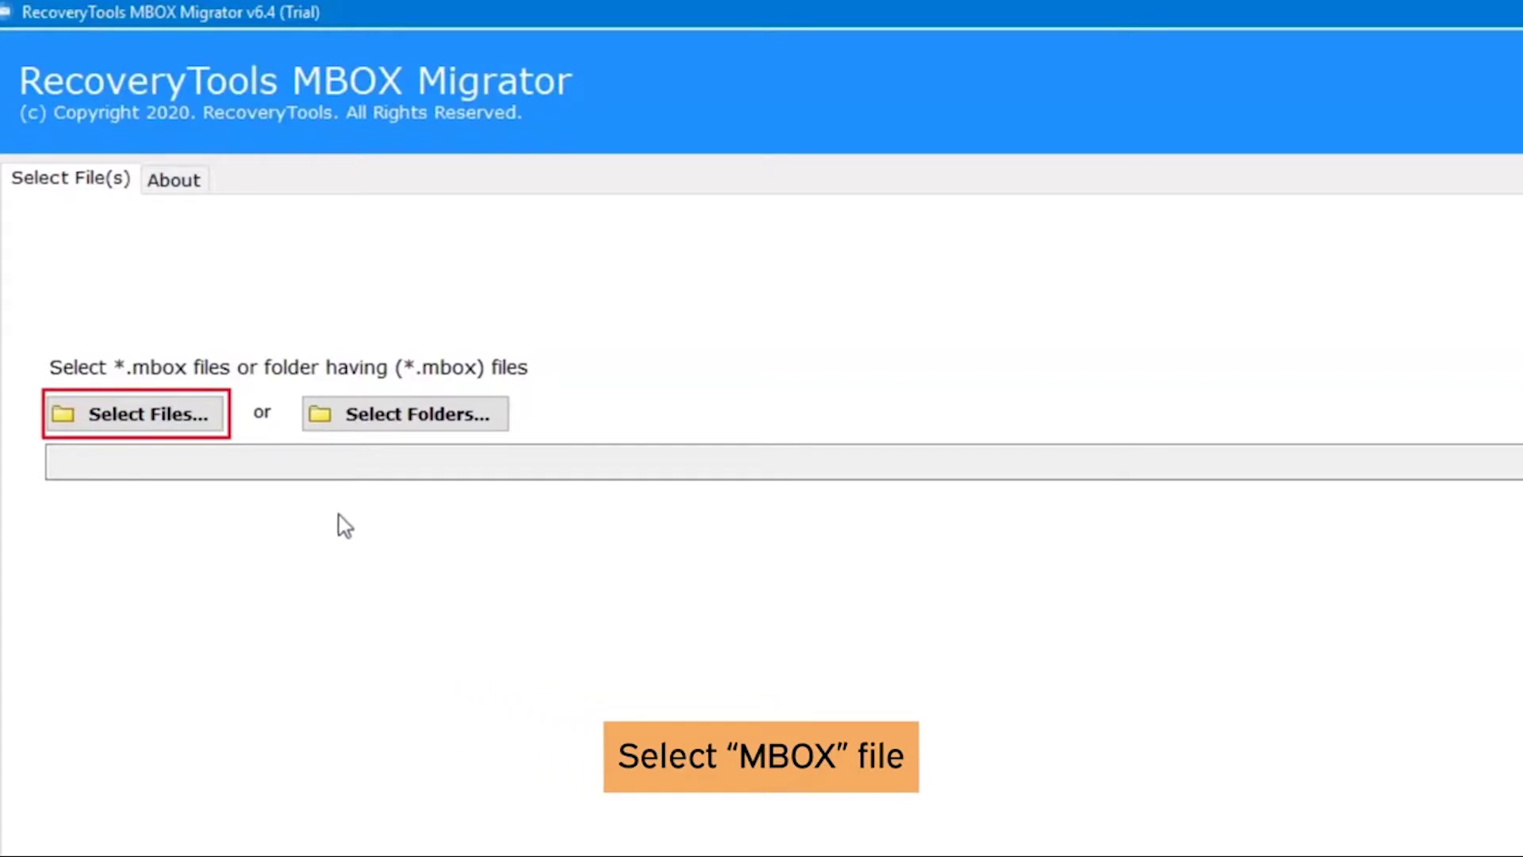
Step: Load 'All mail Including Spam and Trash.mbox' from Takeout\Mail as the source file
left_click(126, 415)
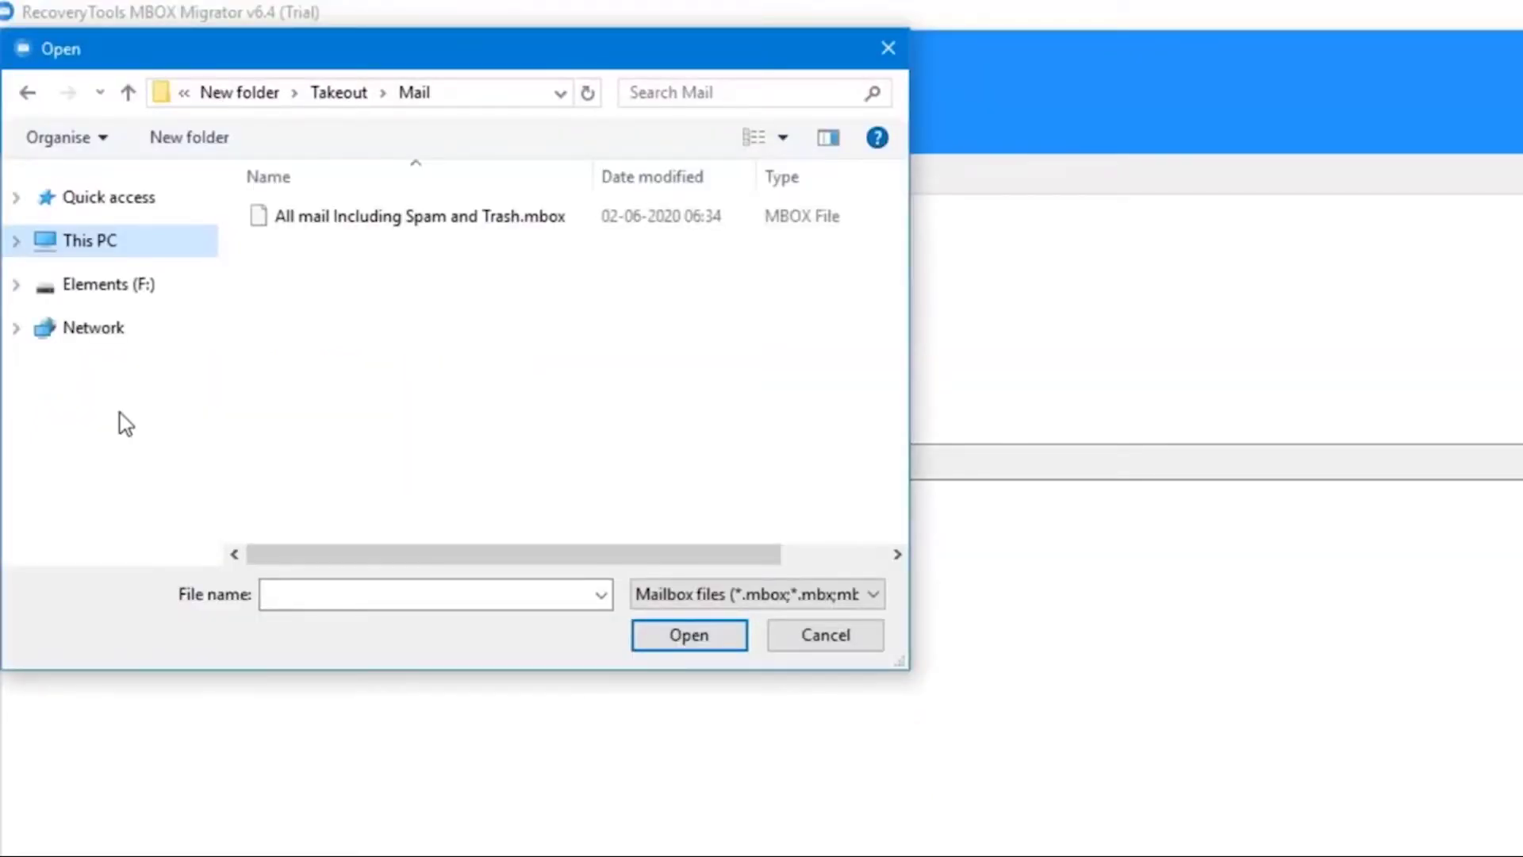
left_click(345, 221)
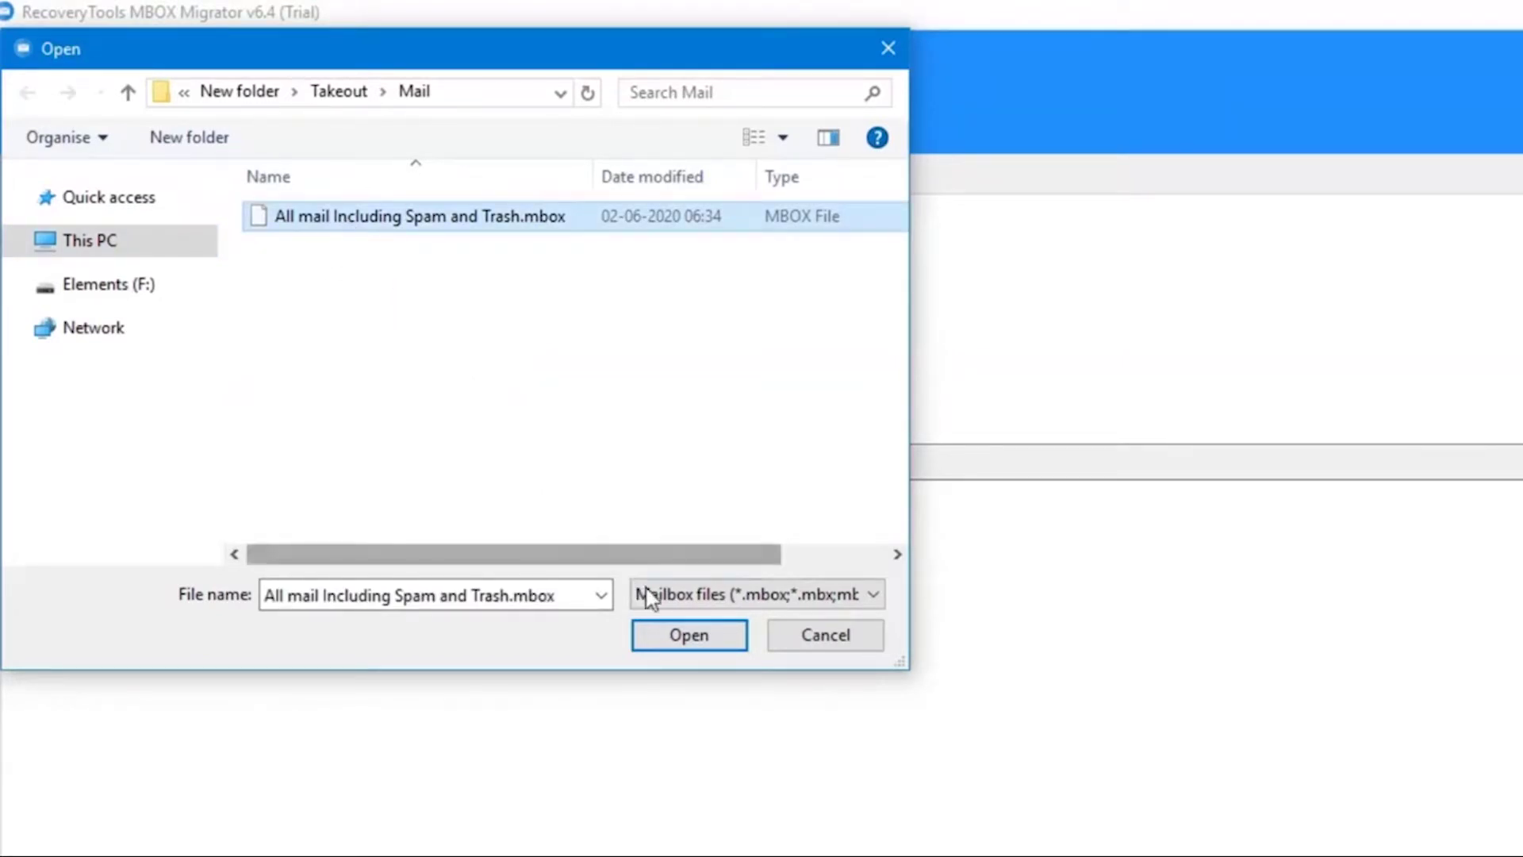
left_click(693, 641)
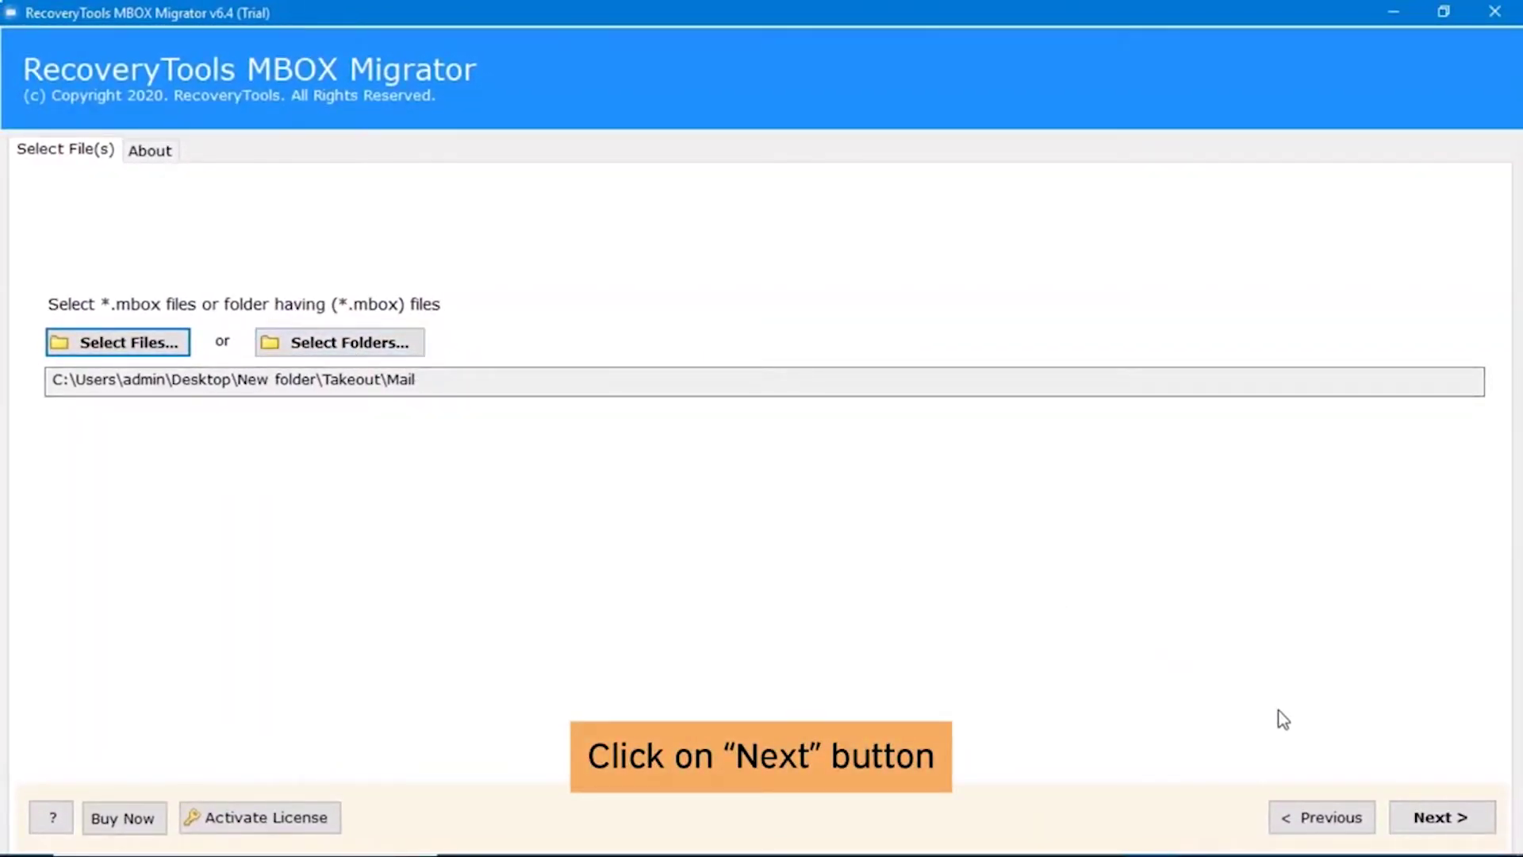
Step: Expand the All mail mbox tree, clear all its folders, and tick Inbox for migration
left_click(1458, 819)
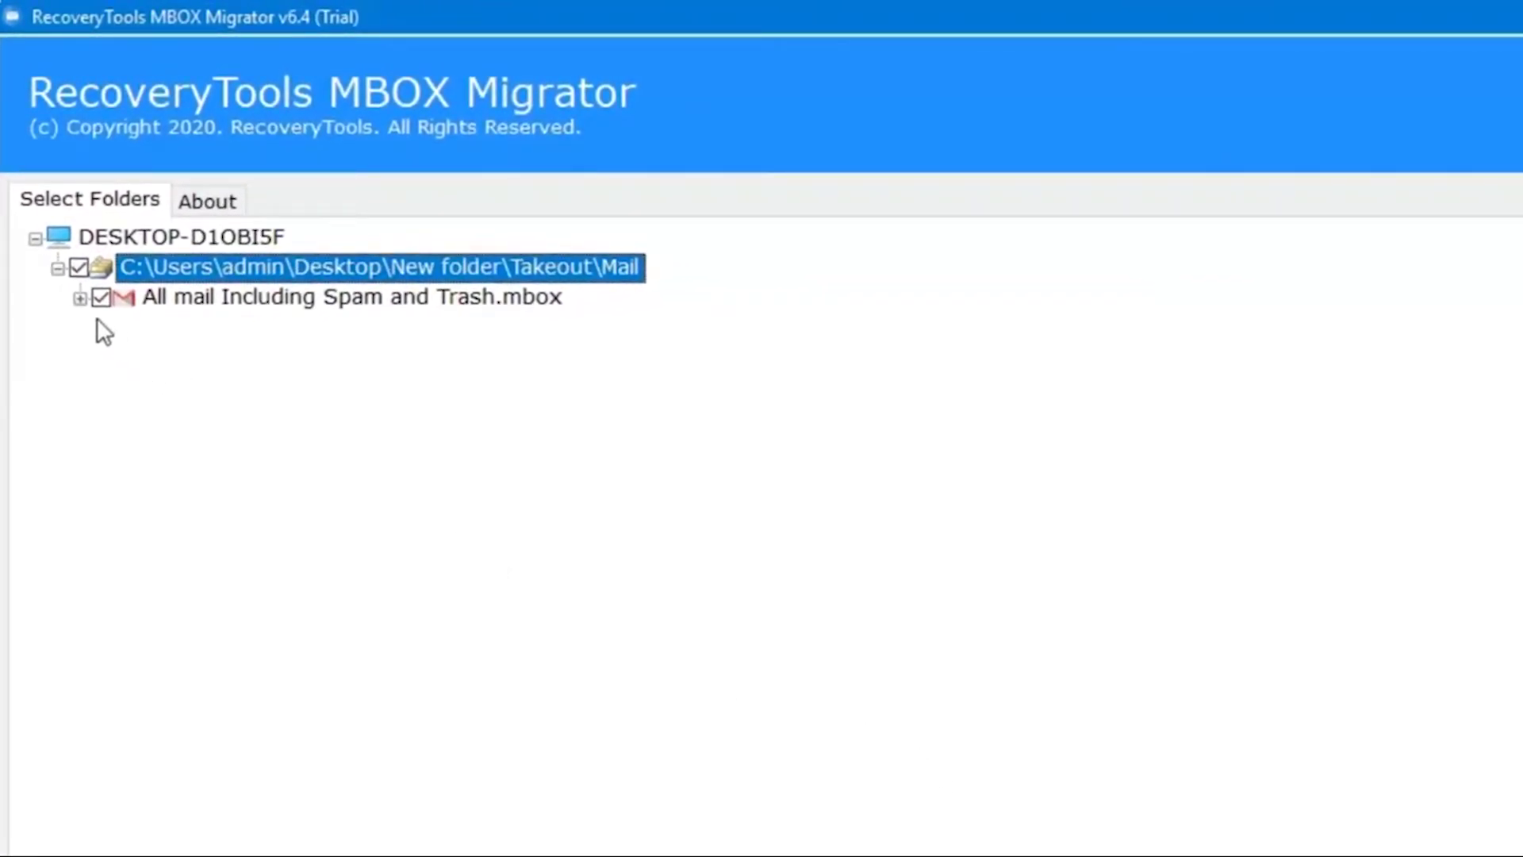
left_click(79, 298)
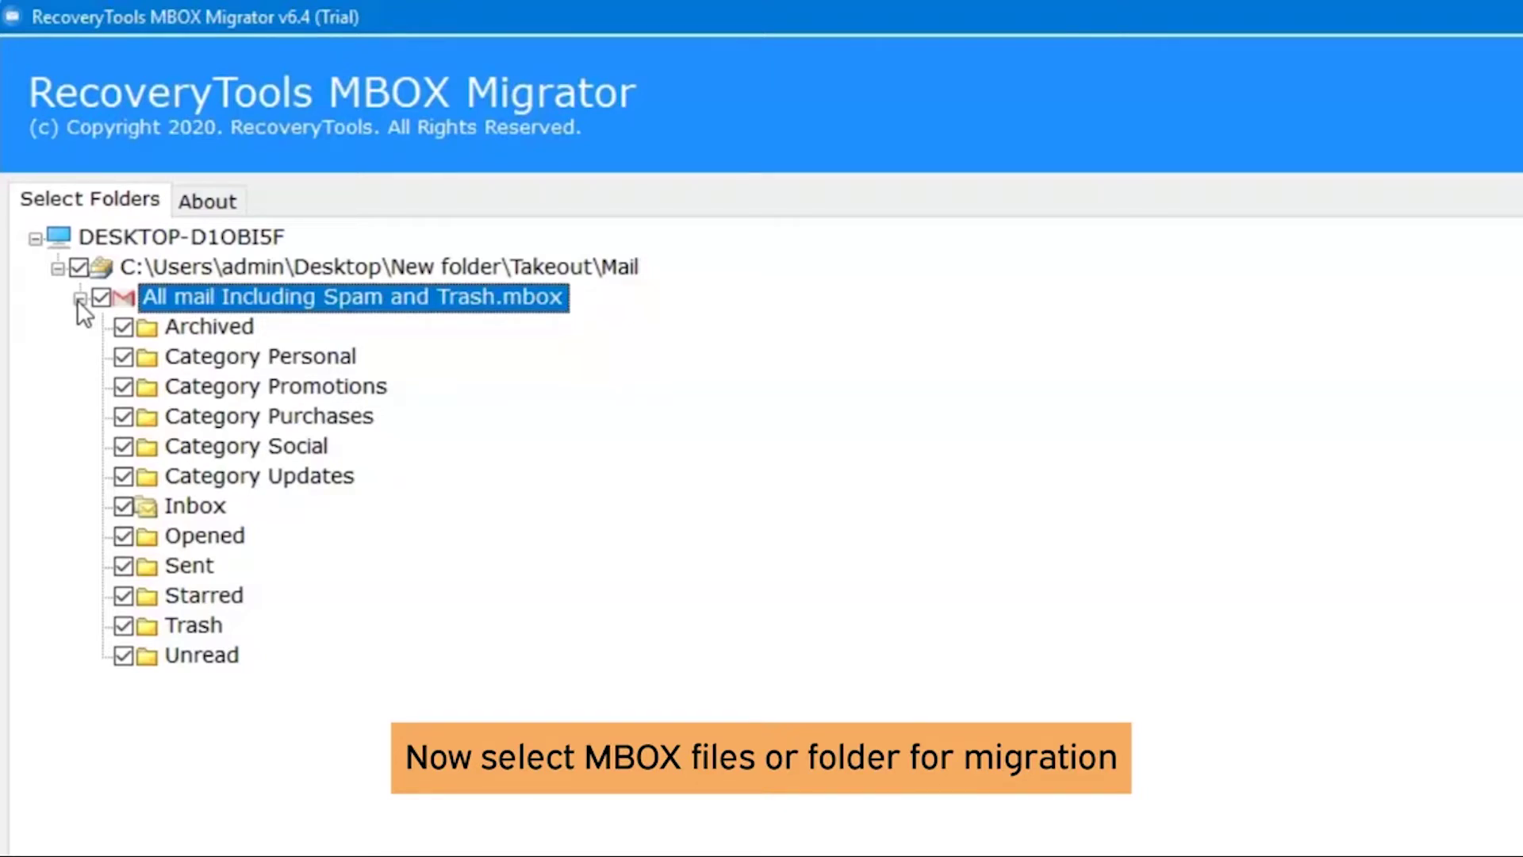
left_click(101, 298)
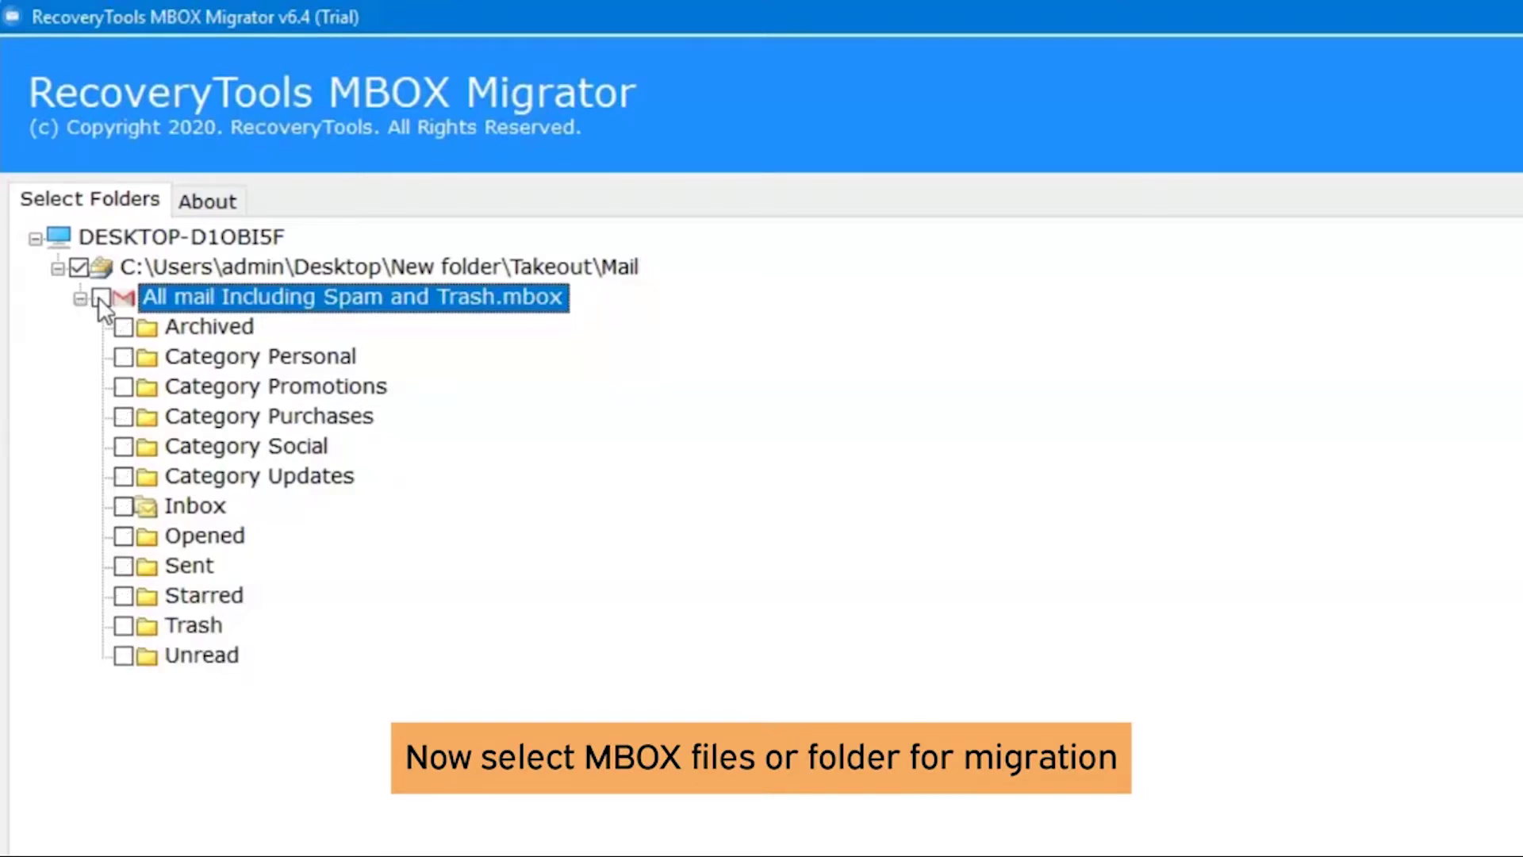
left_click(119, 508)
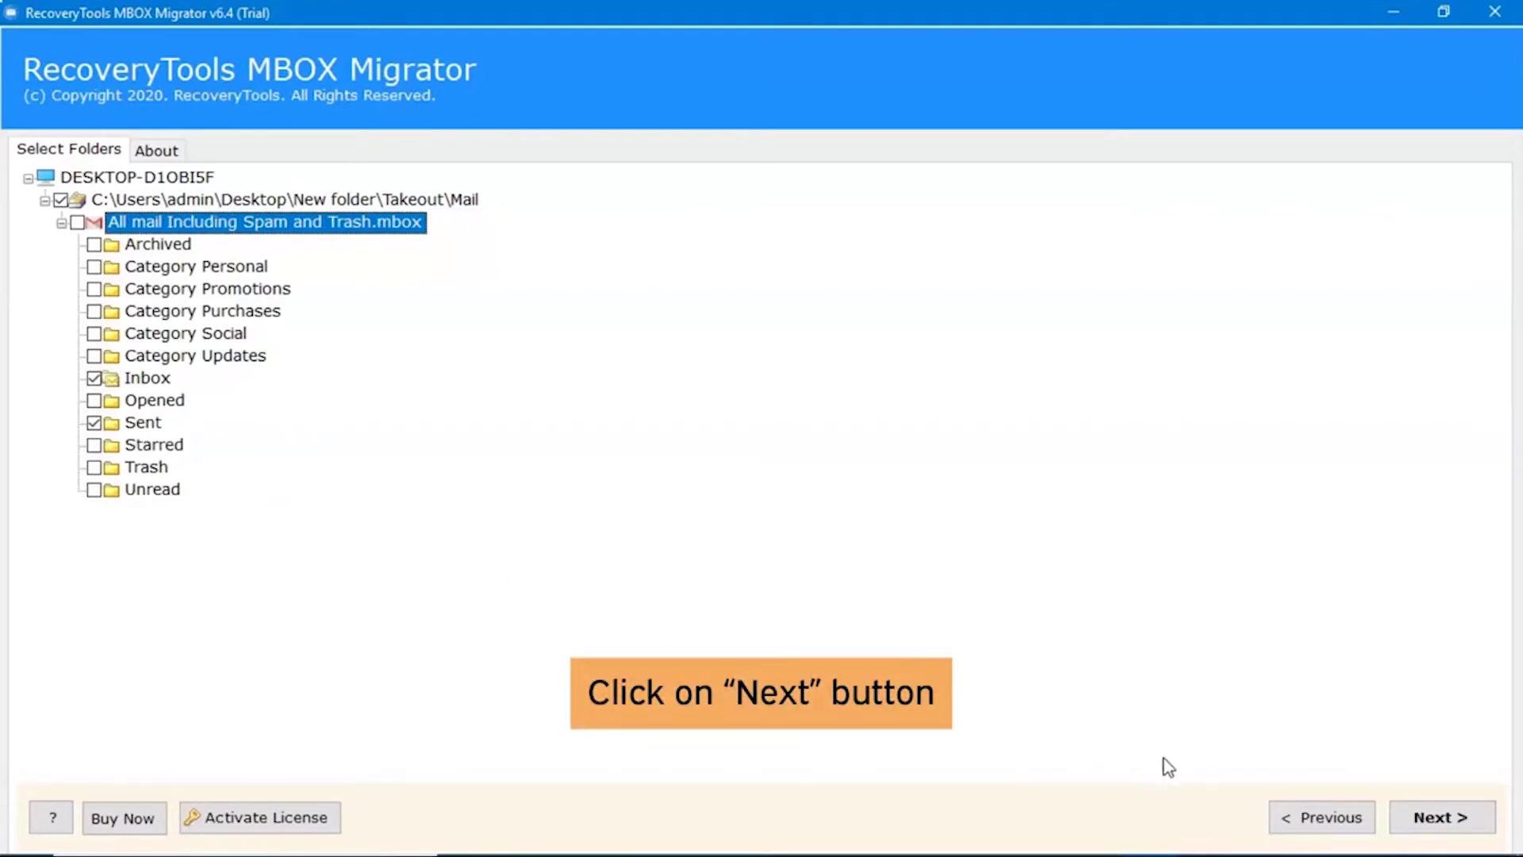
Step: Advance to the saving options and choose Gmail as the saving format
left_click(1466, 825)
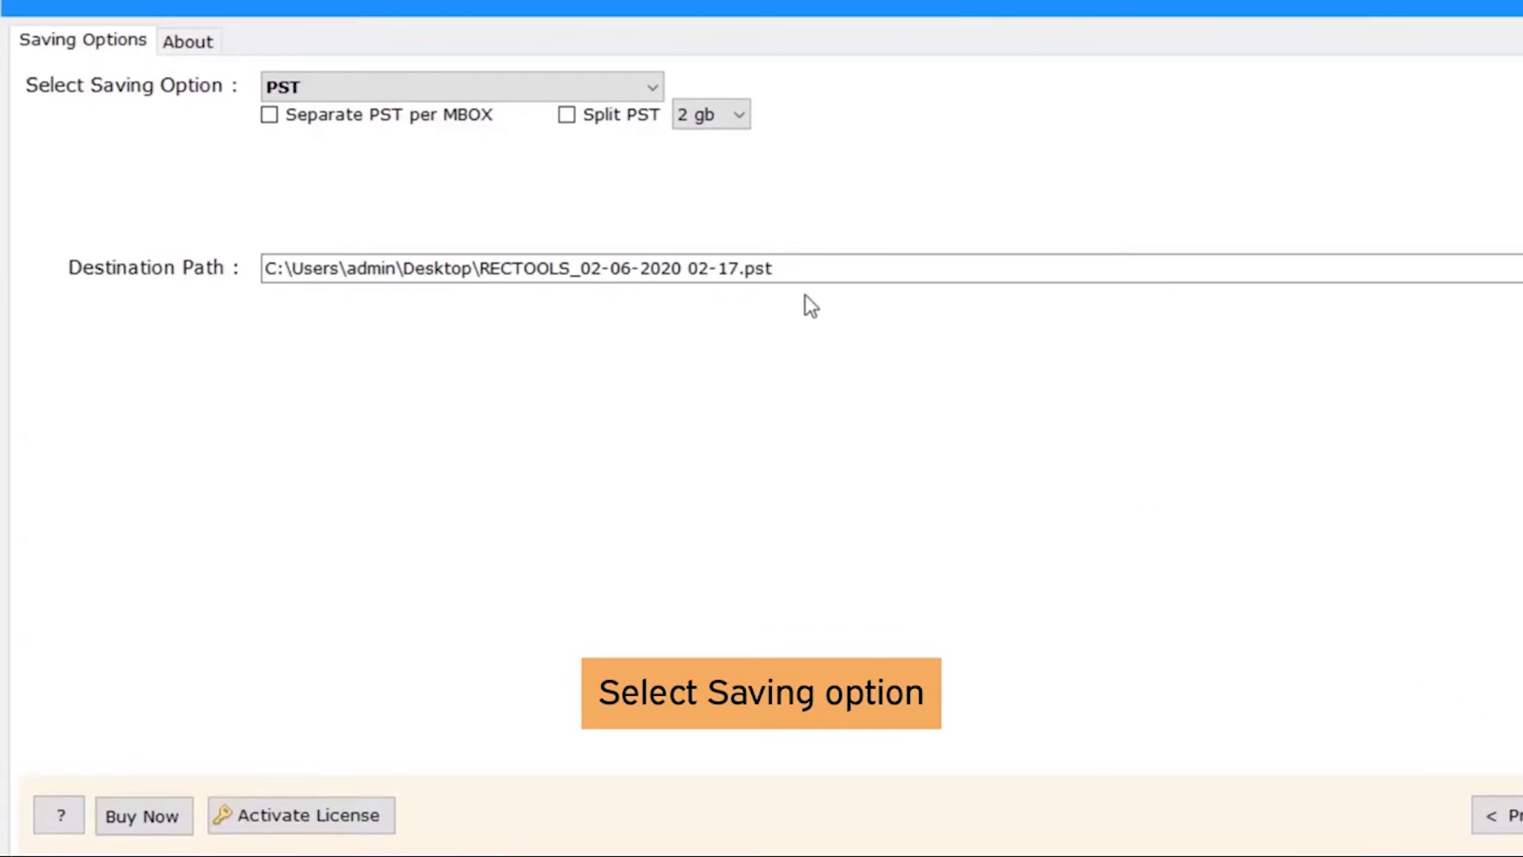
left_click(493, 89)
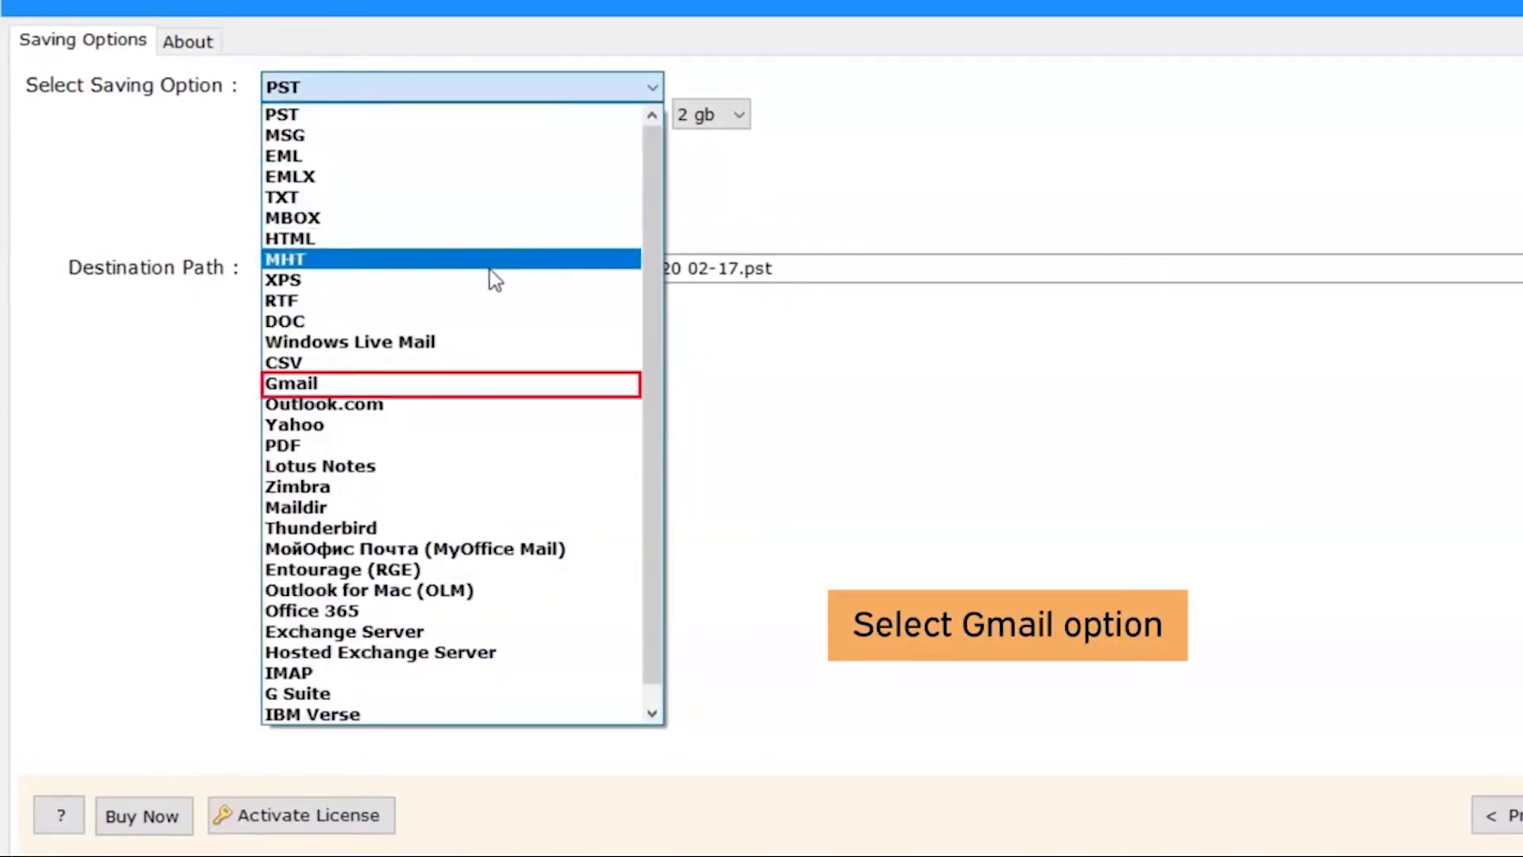
left_click(482, 384)
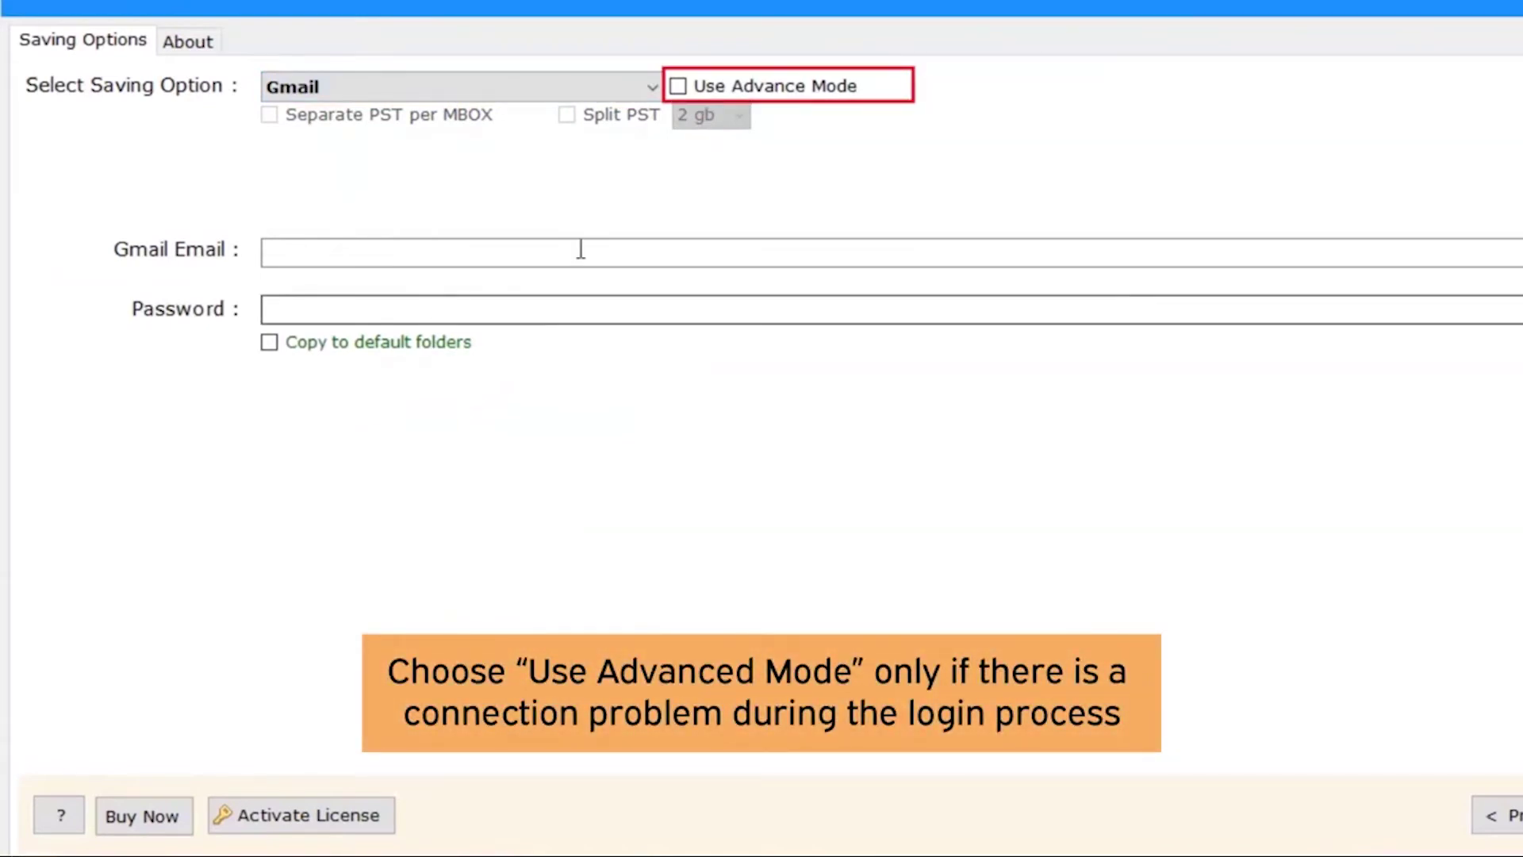
Step: Enter the Gmail account's address and password, leaving Copy to default folders unticked
left_click(678, 88)
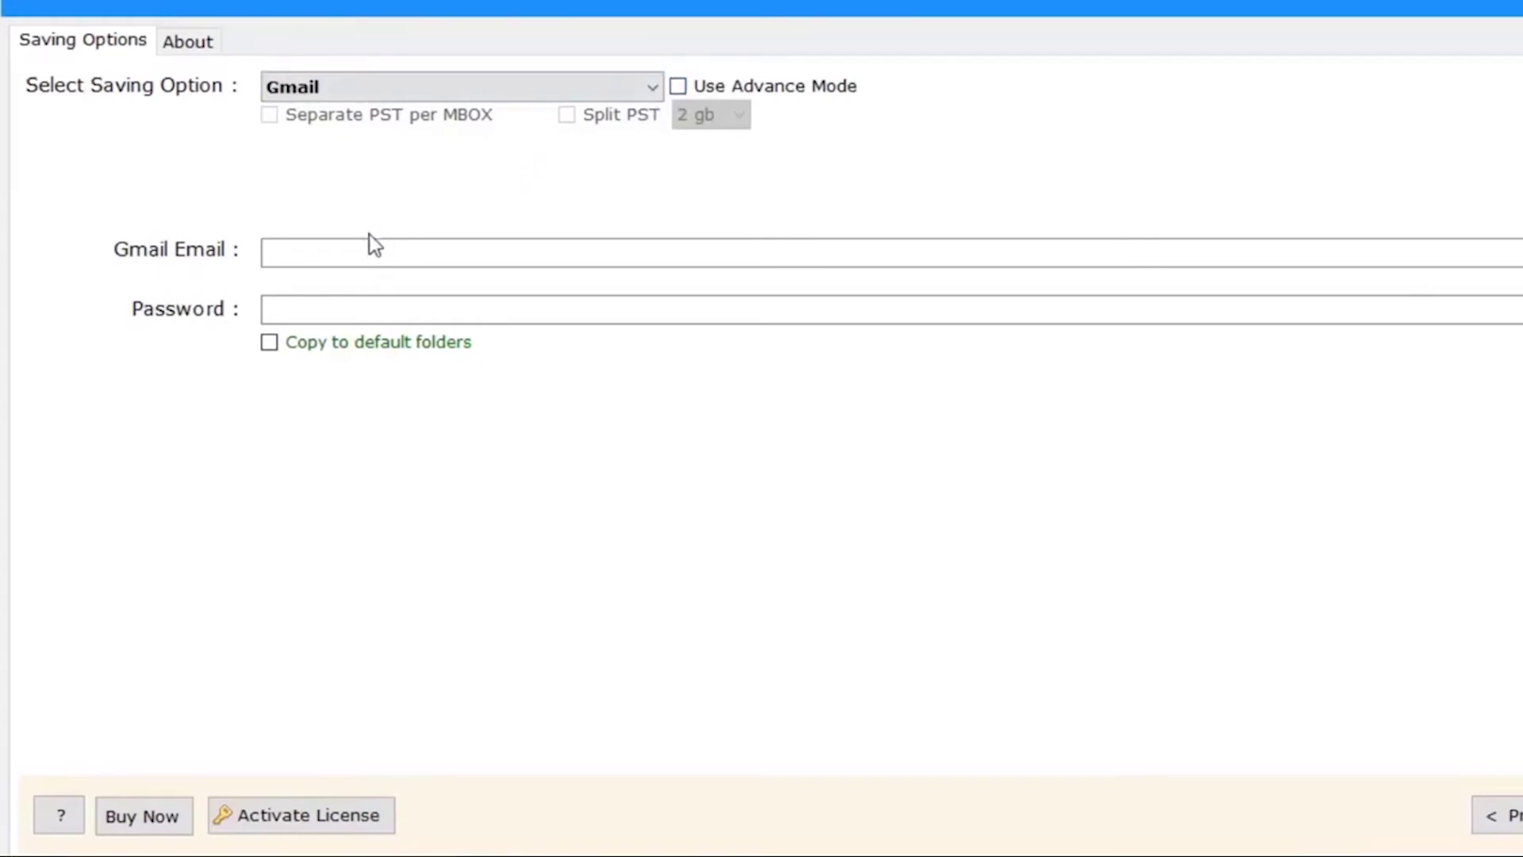
left_click(290, 253)
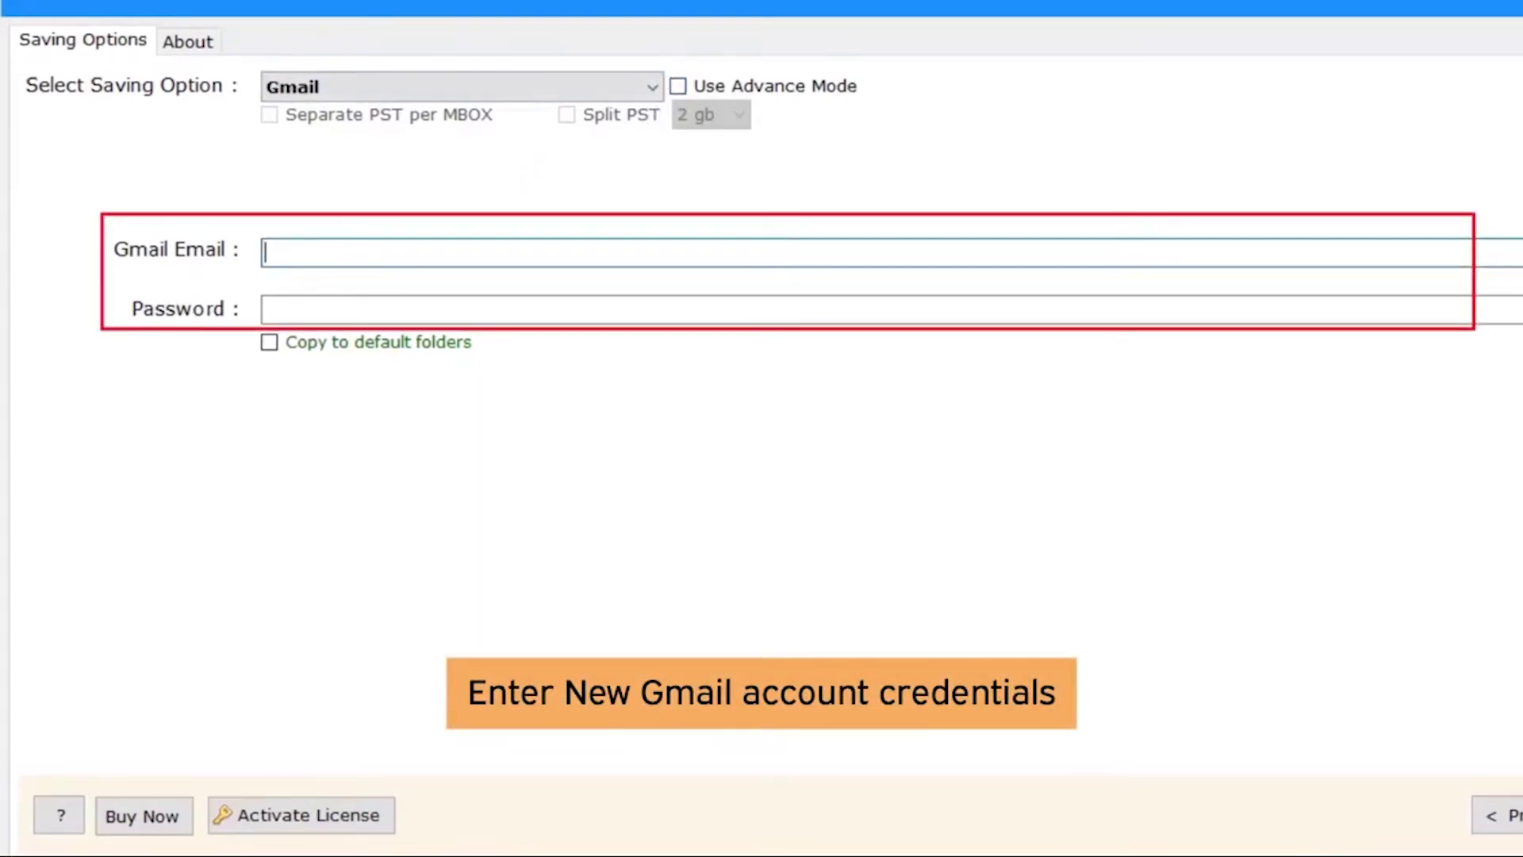
type("xxxxxxxxxxxx@")
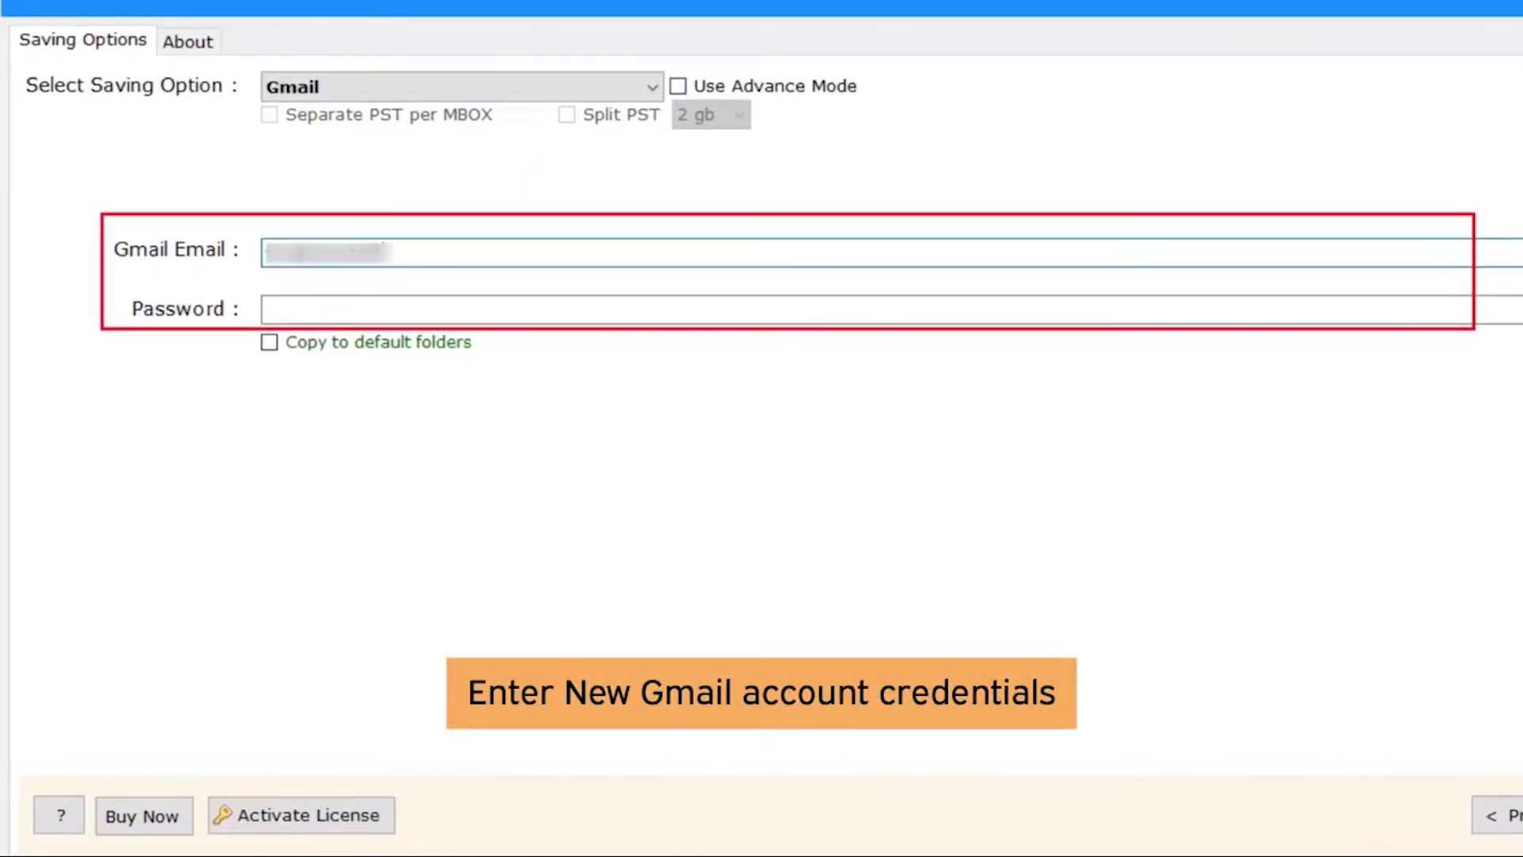
type("gmail.com")
left_click(270, 310)
type("••••••••••")
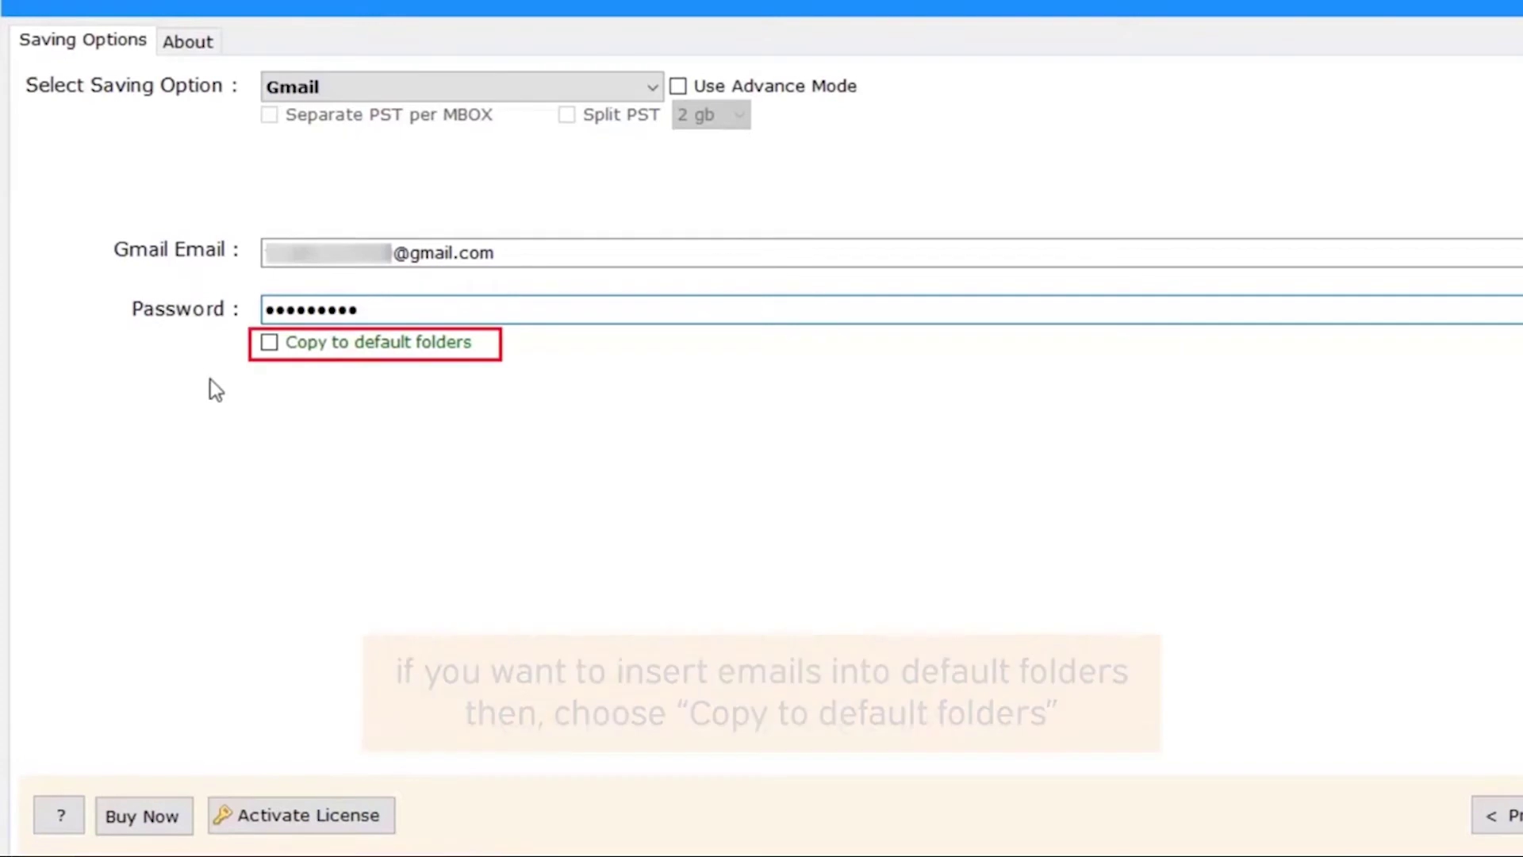
left_click(269, 343)
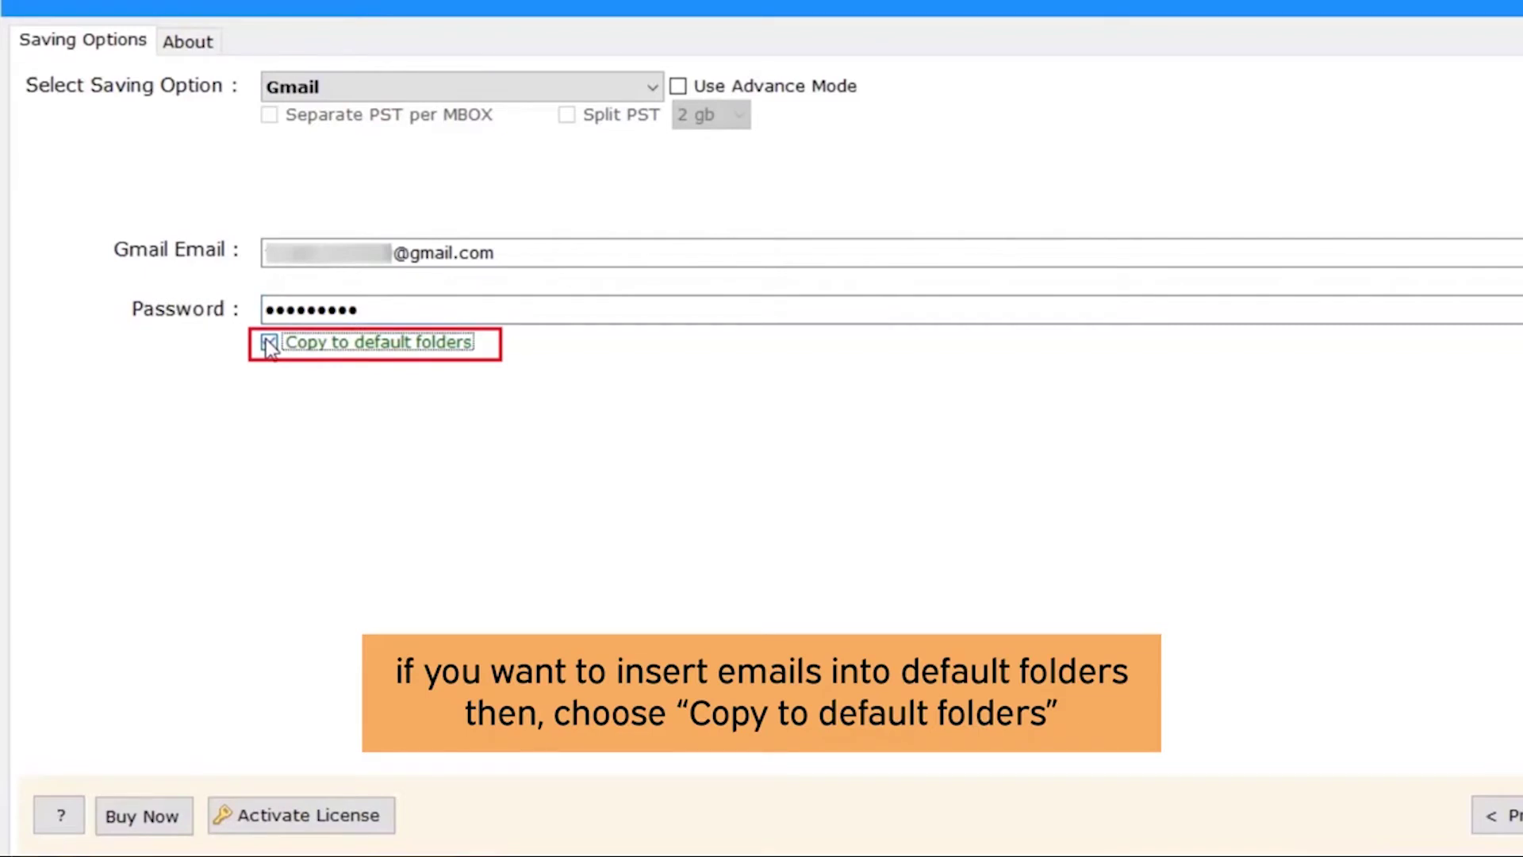
left_click(269, 343)
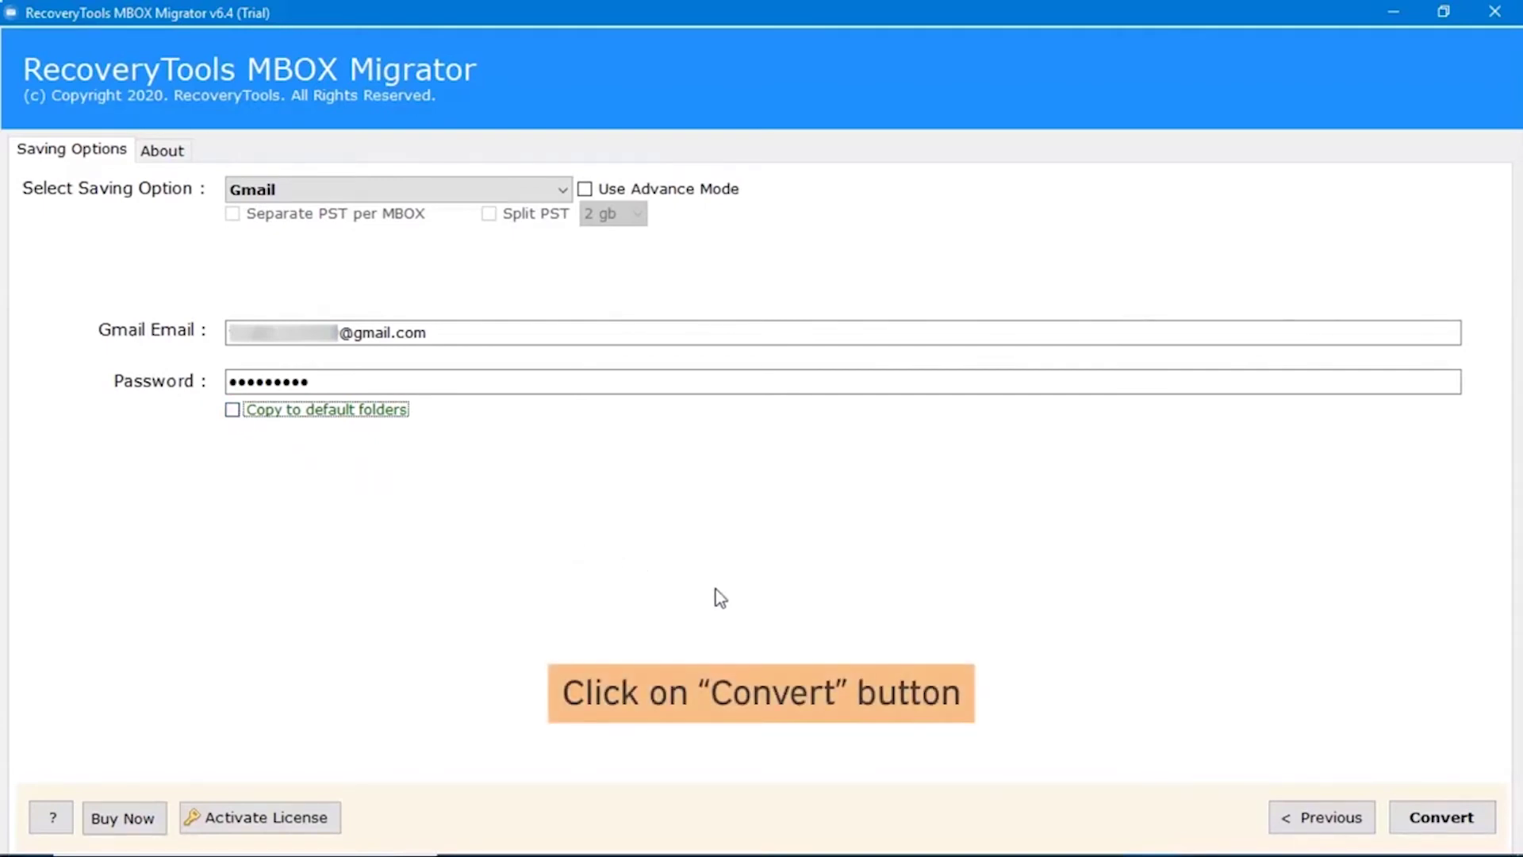
Step: Convert the mail into Gmail and dismiss the completion and trial-edition messages
left_click(1445, 825)
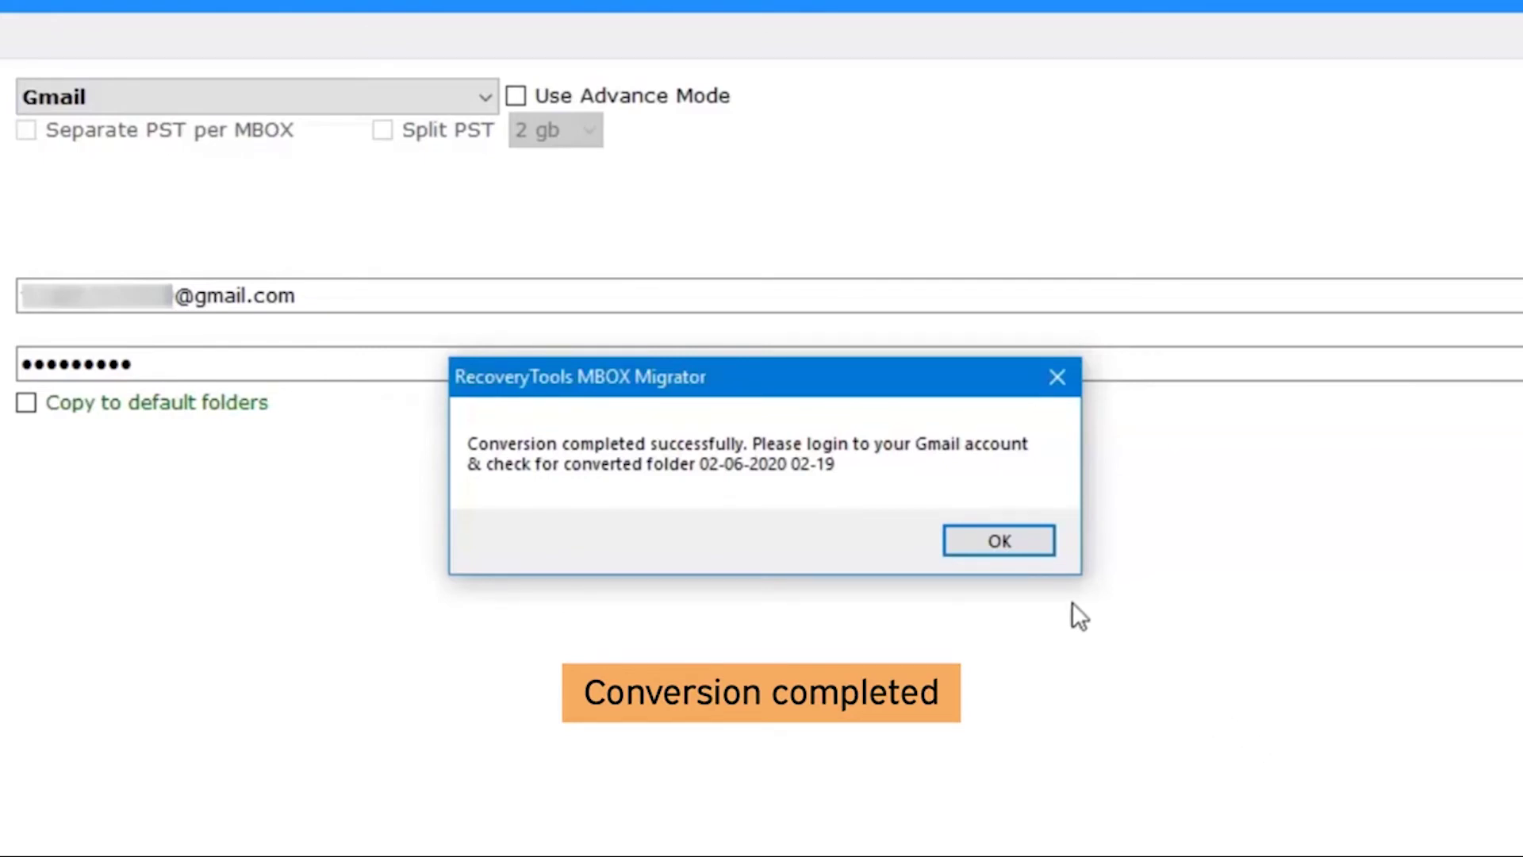
left_click(979, 536)
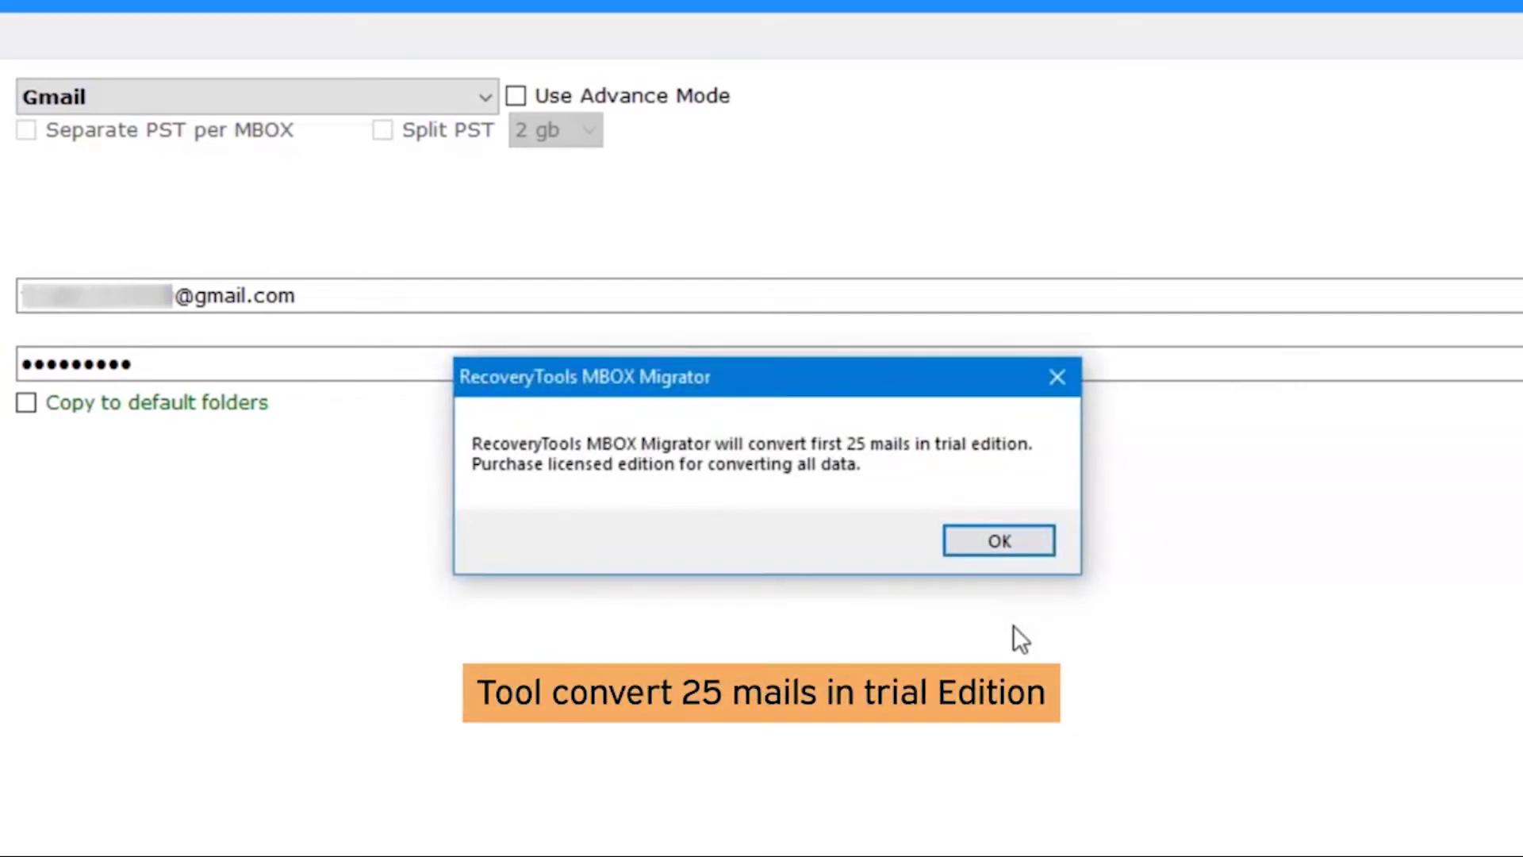
left_click(997, 542)
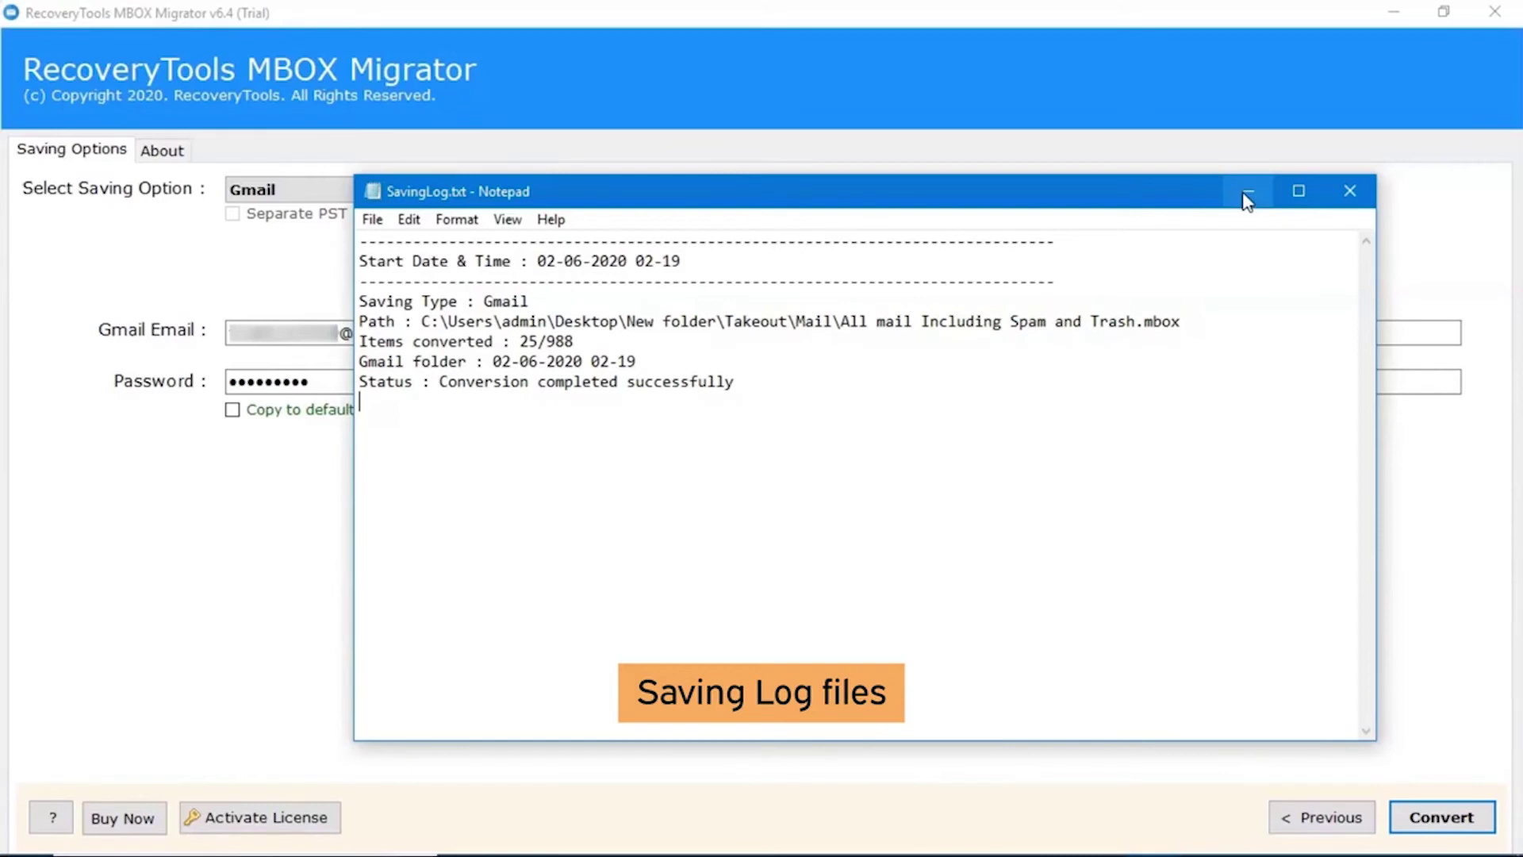
Step: Minimize the SavingLog.txt Notepad window
left_click(1248, 194)
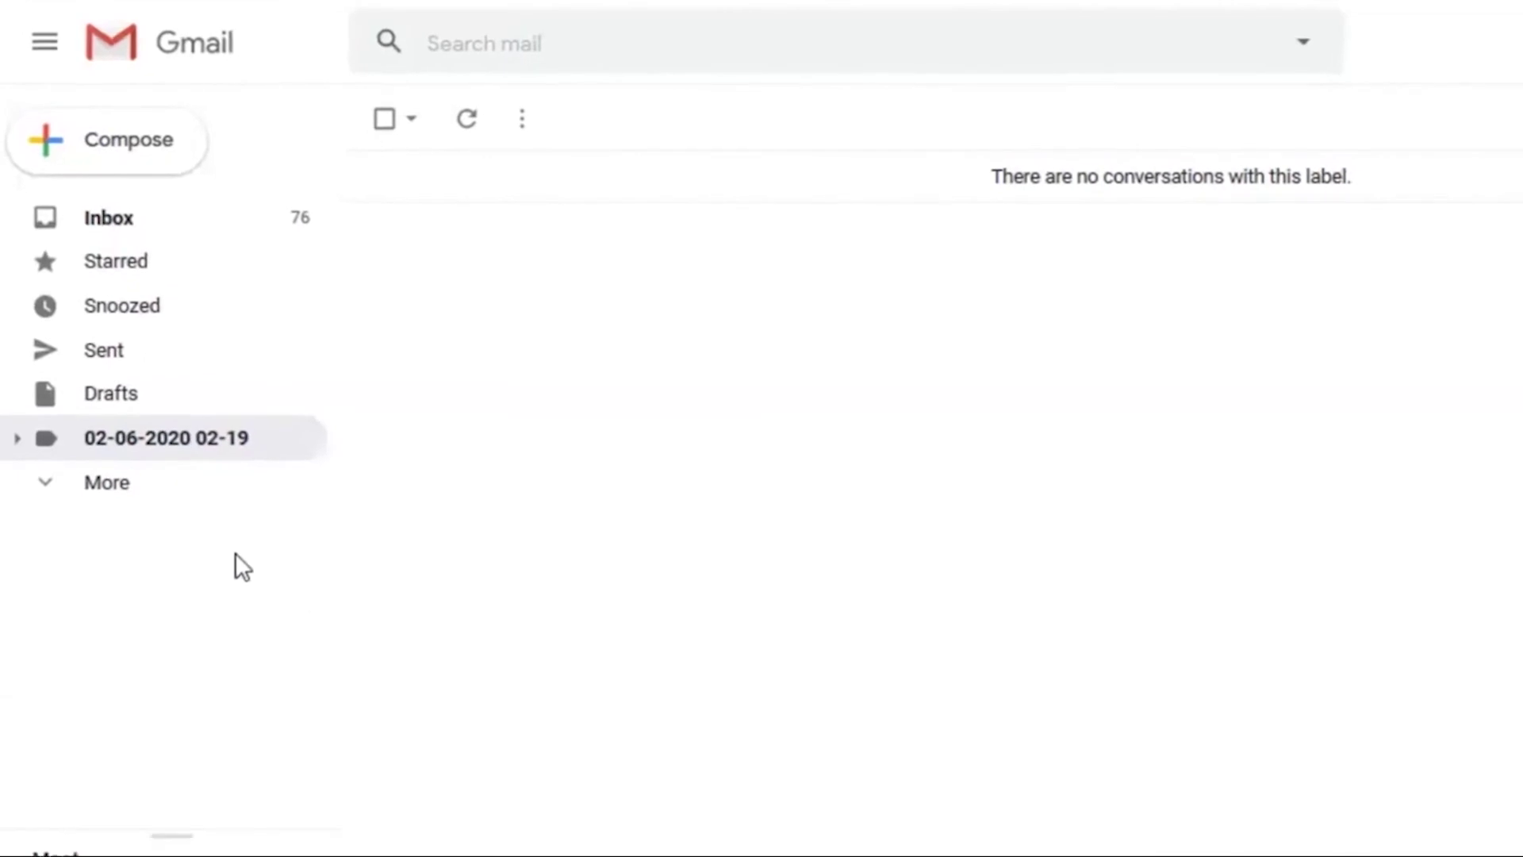
left_click(17, 439)
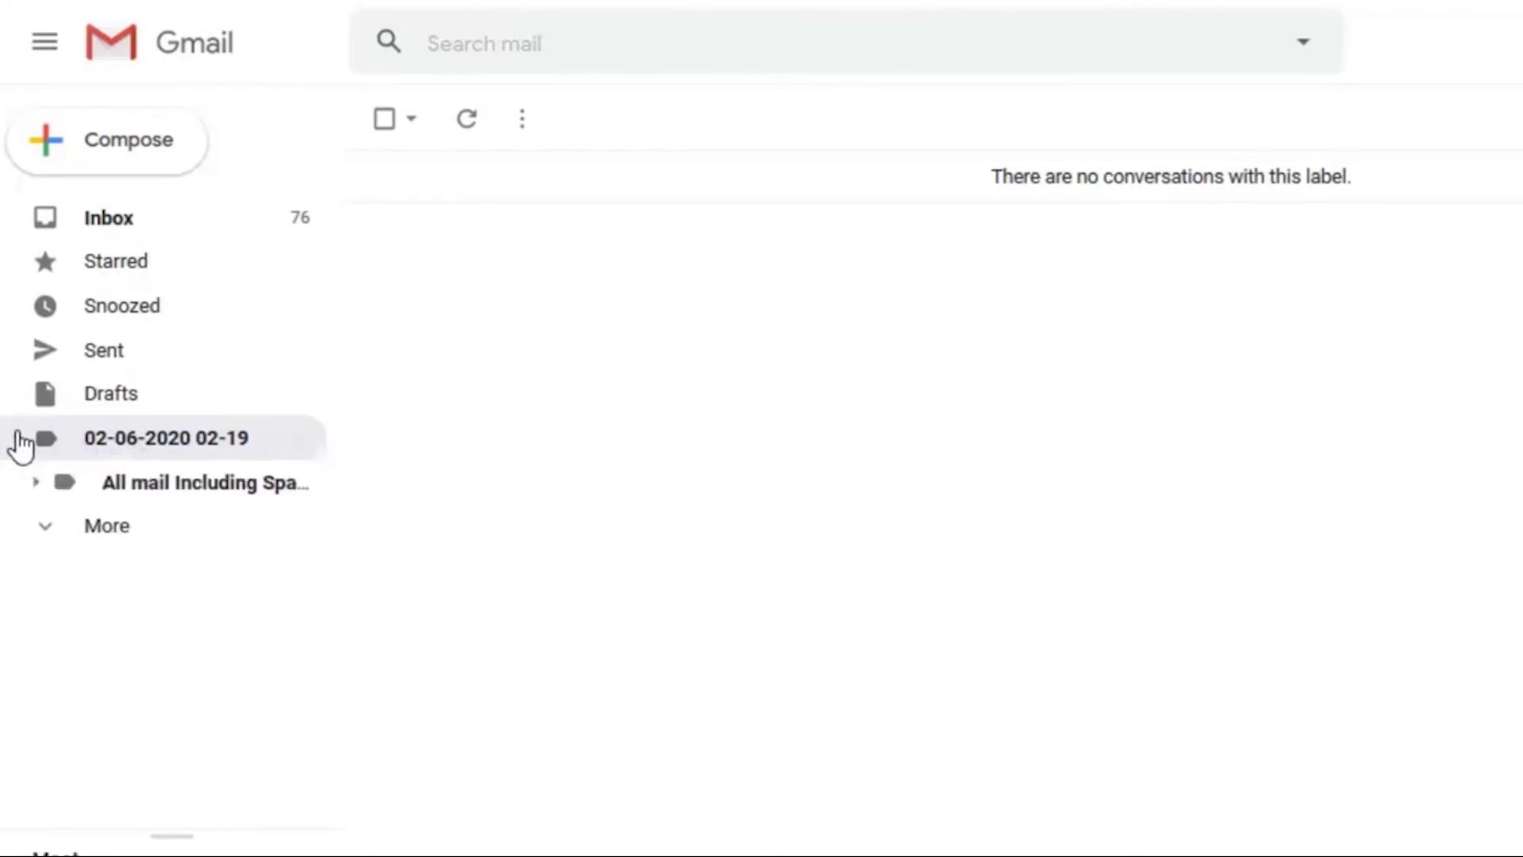
left_click(36, 479)
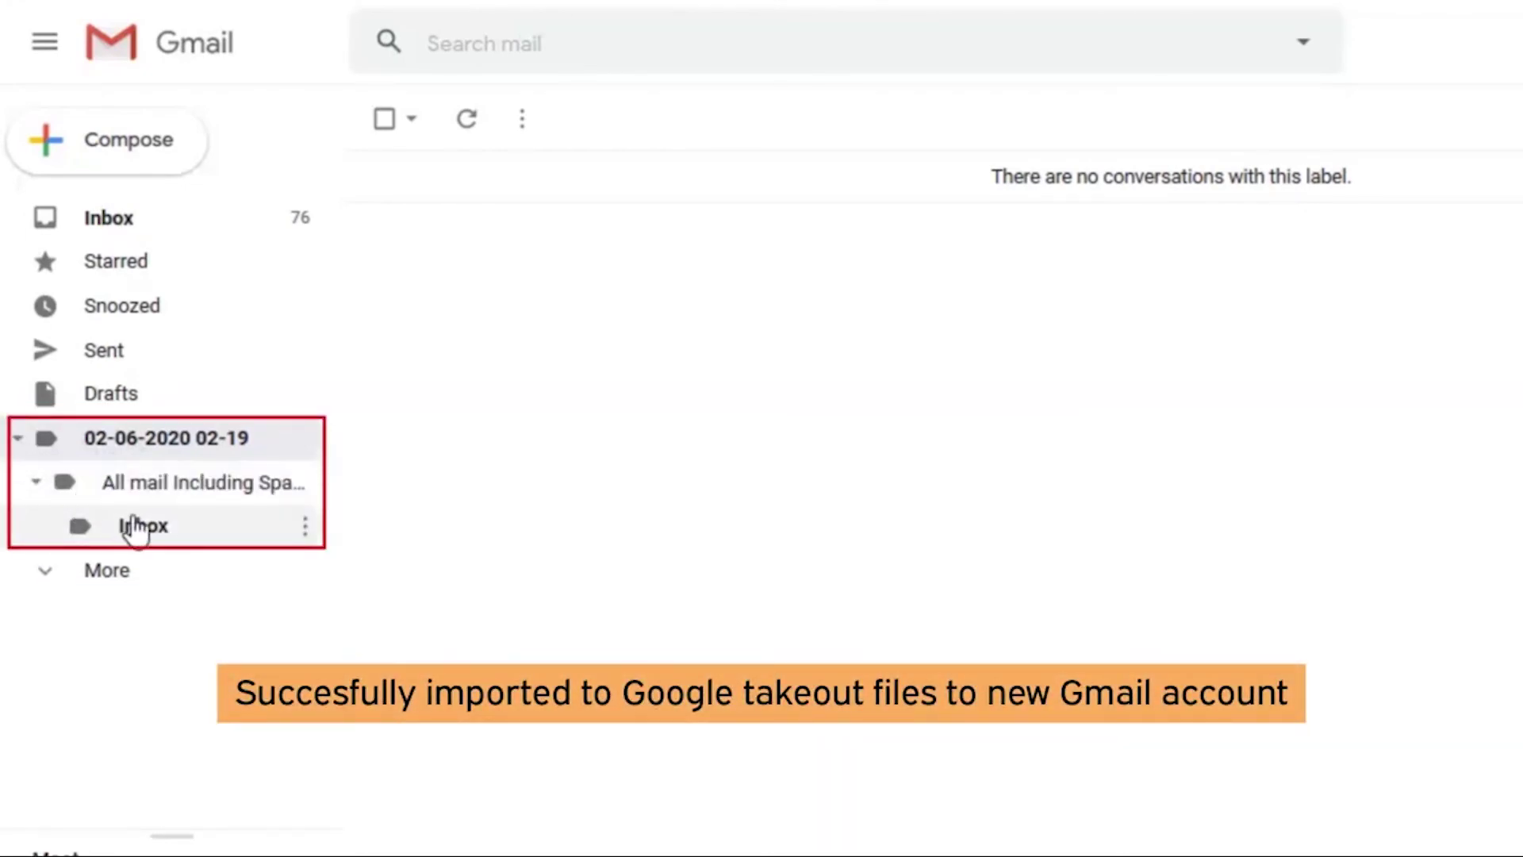
left_click(156, 537)
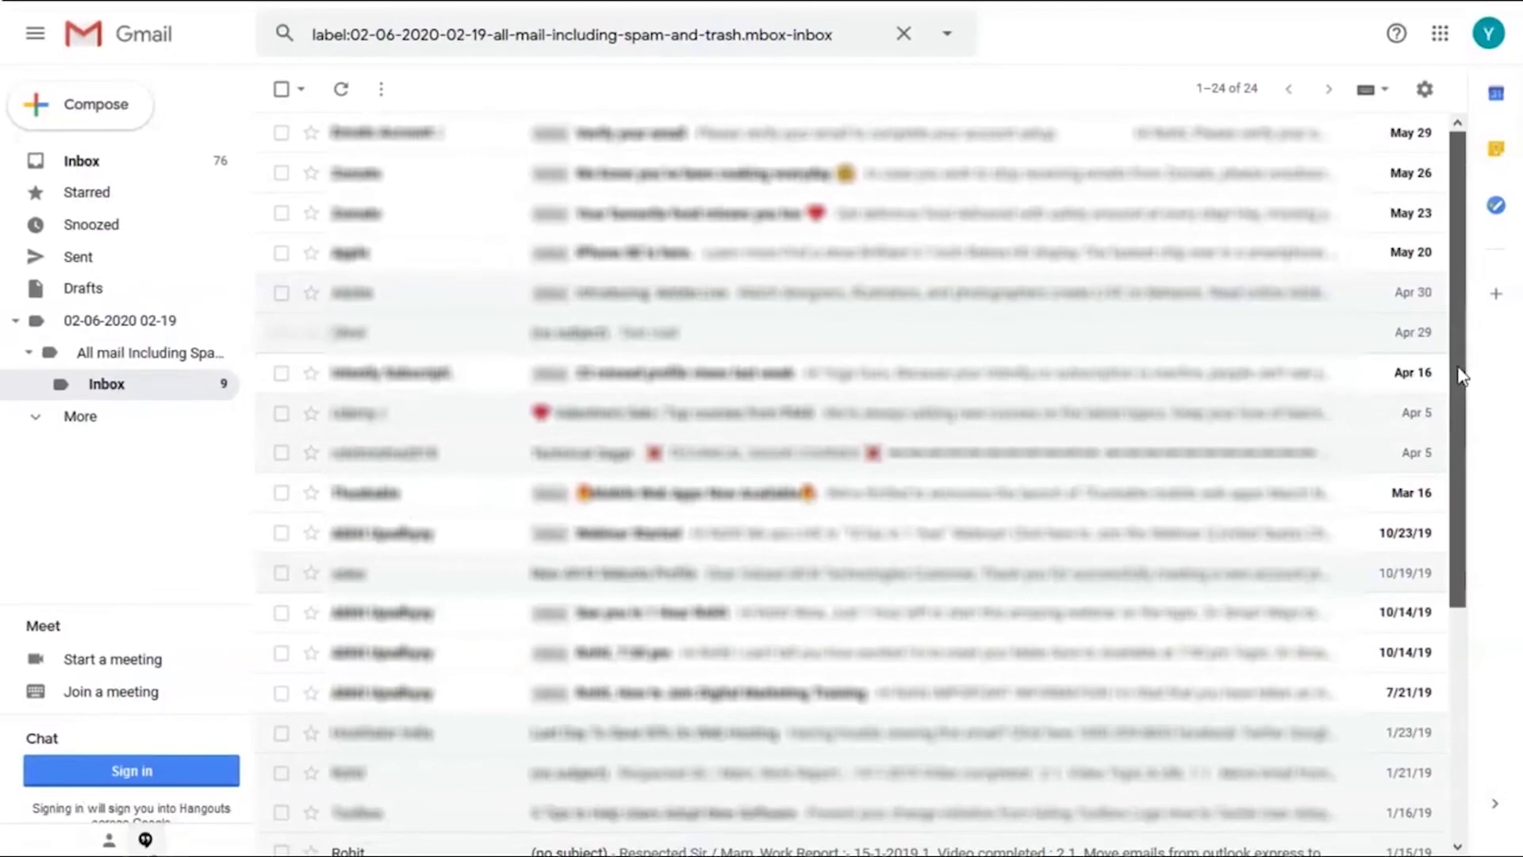
left_click_drag(1462, 374, 1465, 601)
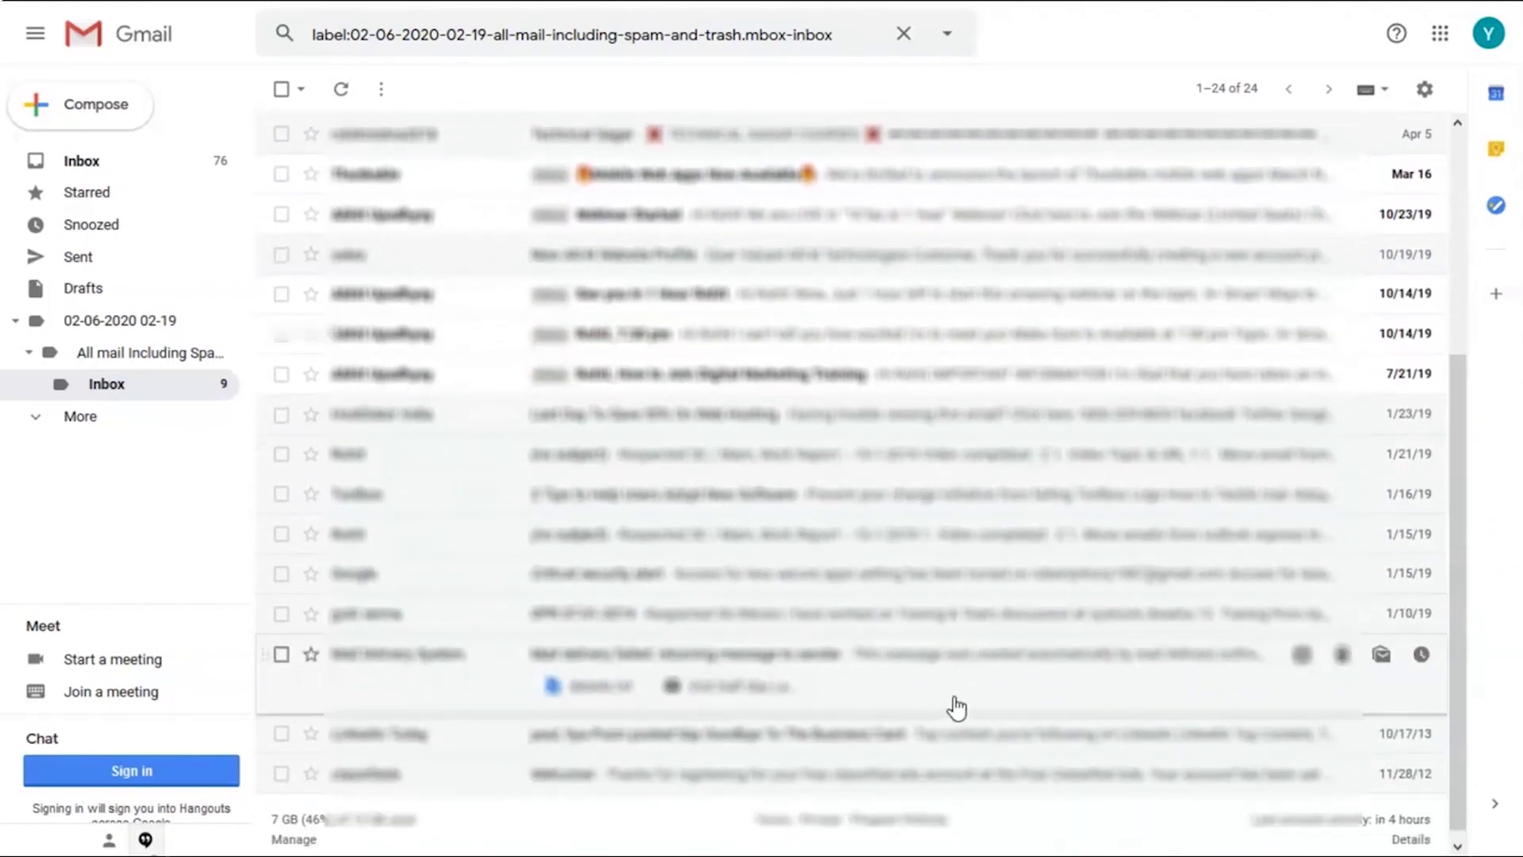